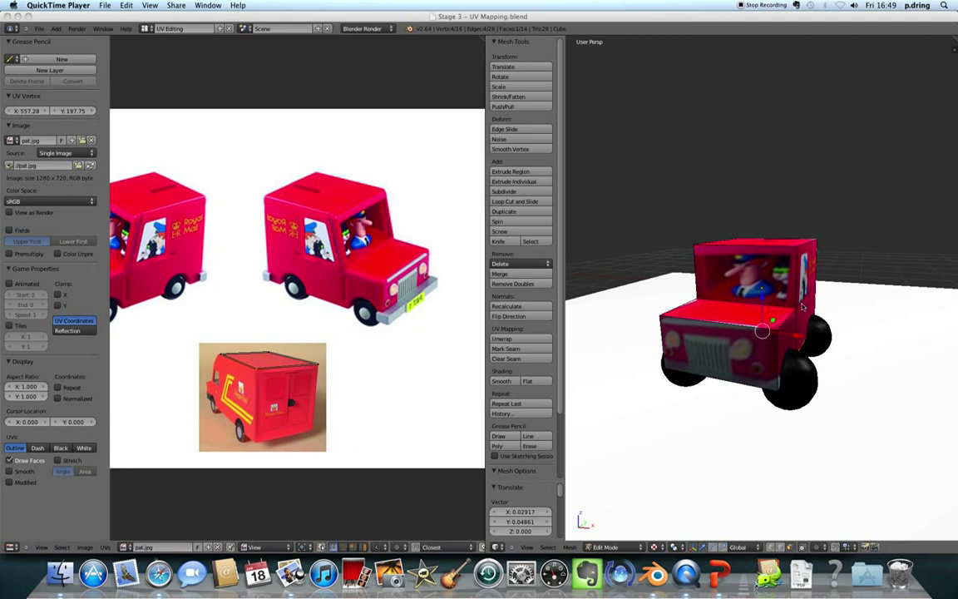
Step: Examine the finished textured van from its front and side
left_click(773, 329)
middle_click_drag(773, 328, 712, 282)
middle_click_drag(773, 276, 711, 262)
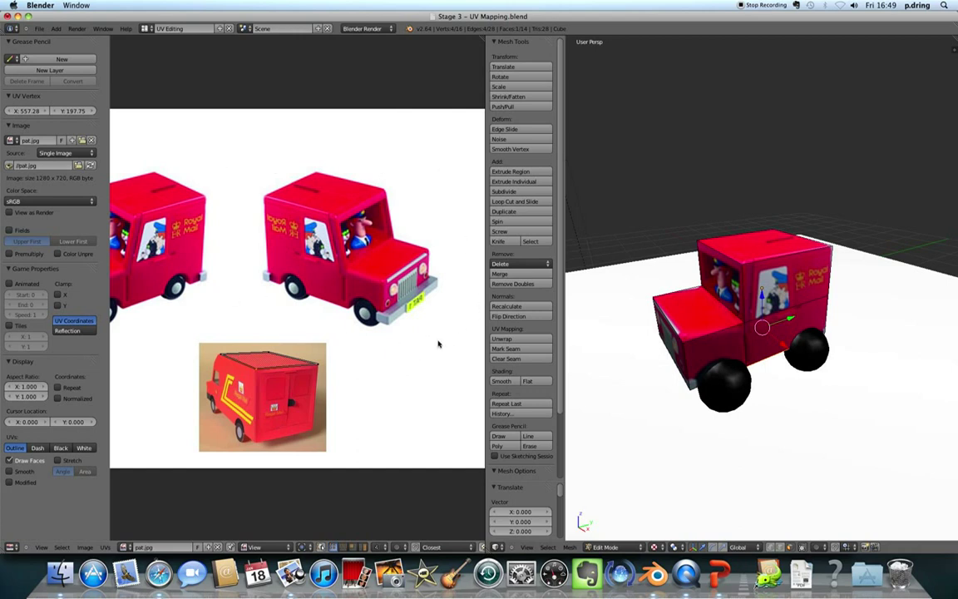
Step: Switch to PowerPoint and reposition the two cartoon van pictures slightly higher and further right on the Pat.pptx slide
left_click(719, 573)
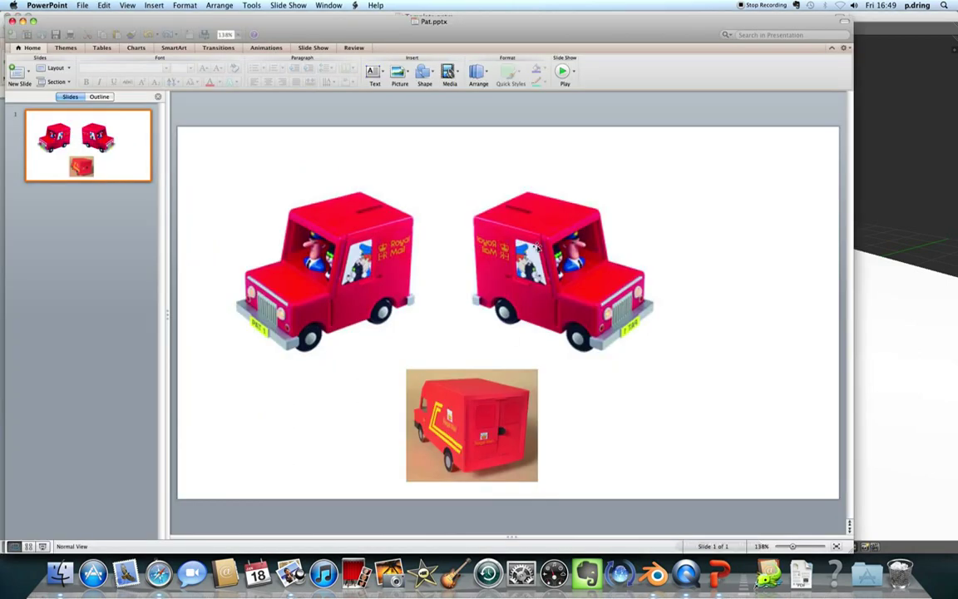
left_click(541, 226)
left_click_drag(542, 226, 586, 212)
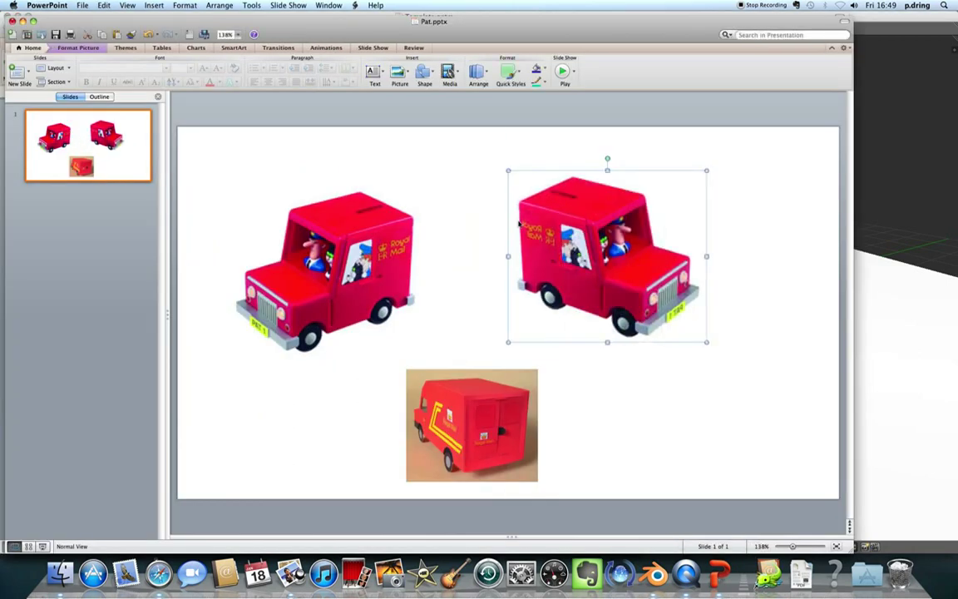
left_click(365, 248)
left_click_drag(370, 279, 416, 275)
Step: Try flipping the left cartoon van picture horizontally, and undo the flip
left_click_drag(323, 255, 262, 255)
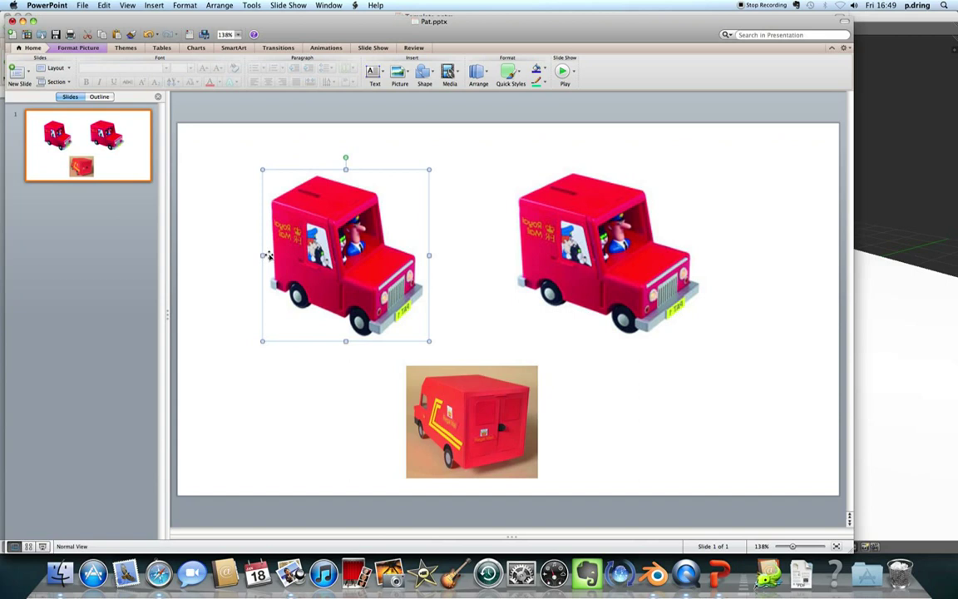
key("super+z")
key("super+z")
key("super+z")
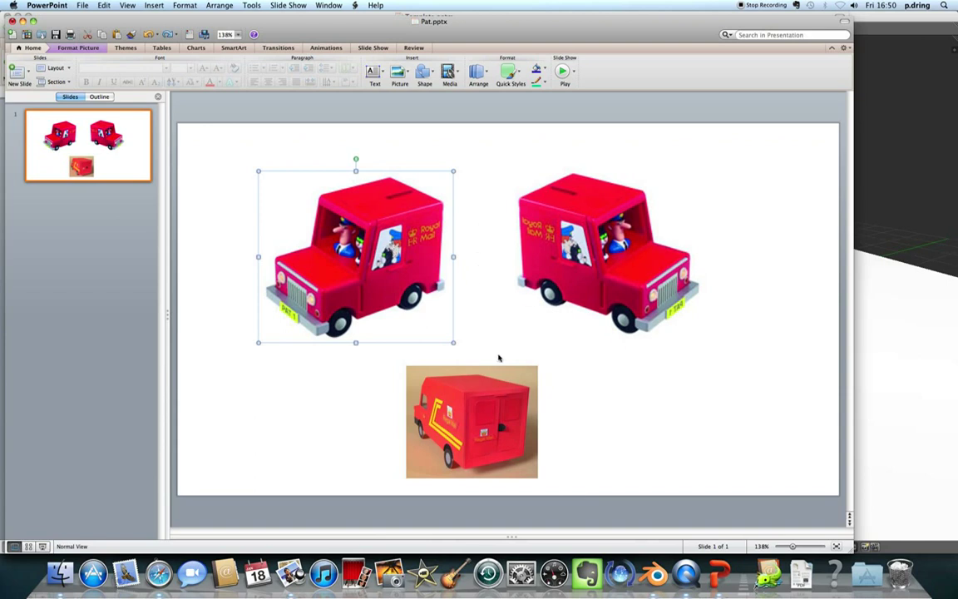
left_click(500, 432)
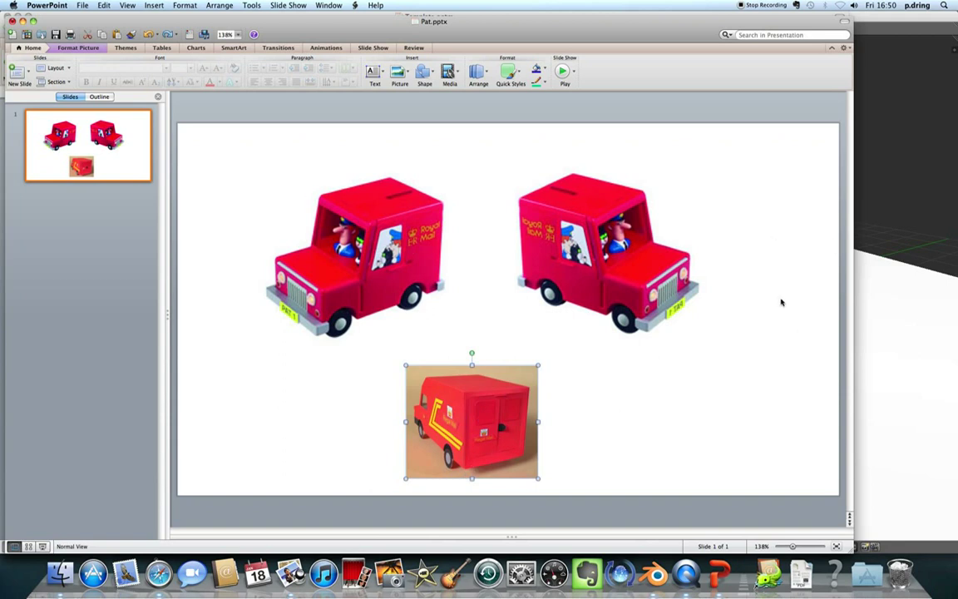
left_click(352, 230)
left_click(528, 227)
left_click(441, 382)
left_click(457, 311)
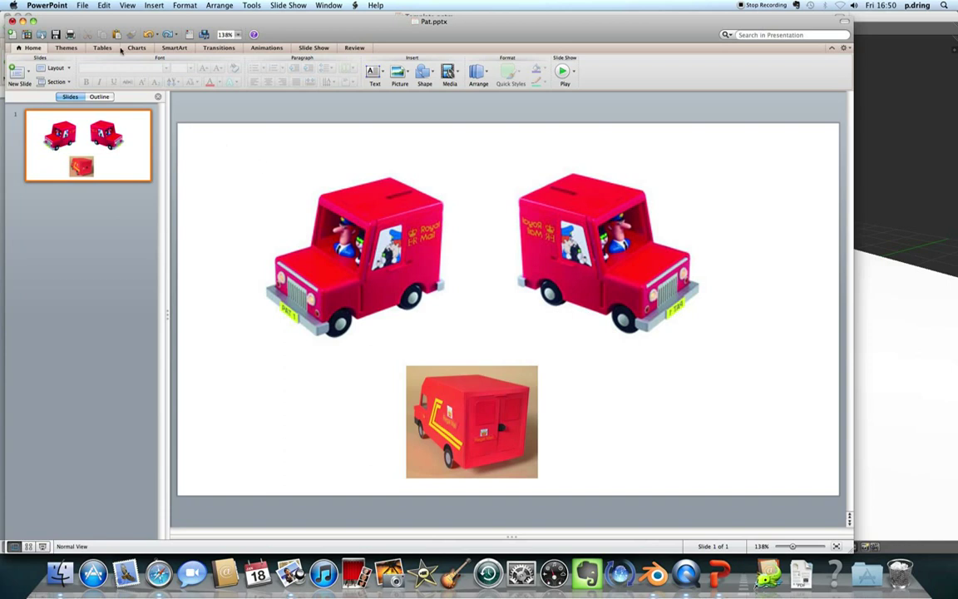
Step: Choose JPEG as the format for saving a copy of the slide, and cancel the save
left_click(82, 6)
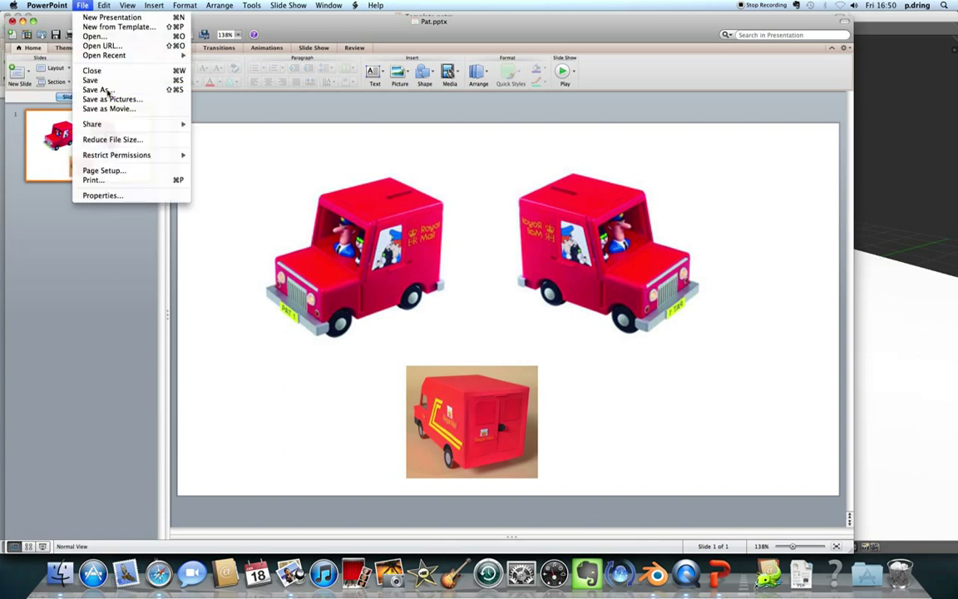
left_click(99, 90)
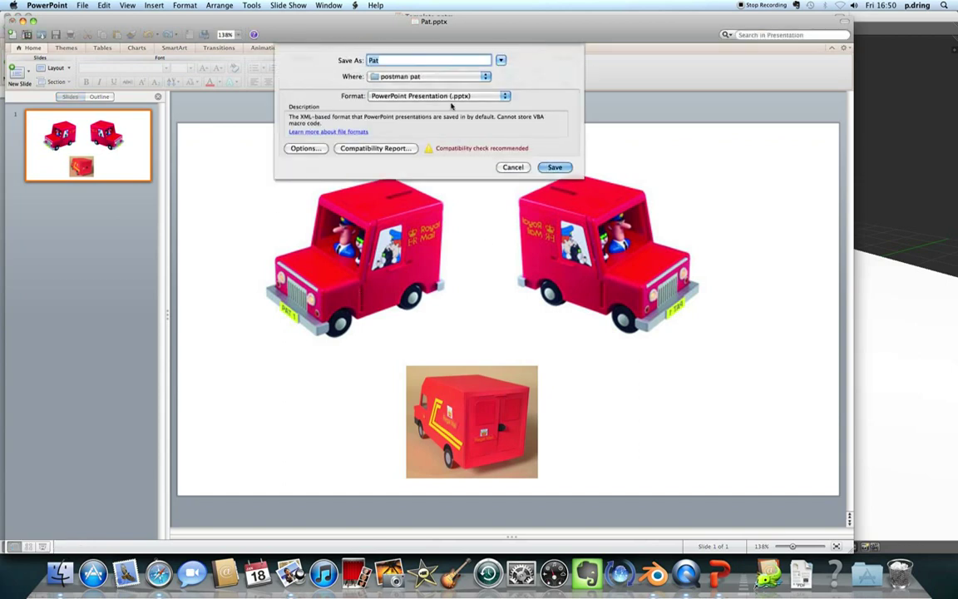
left_click(506, 97)
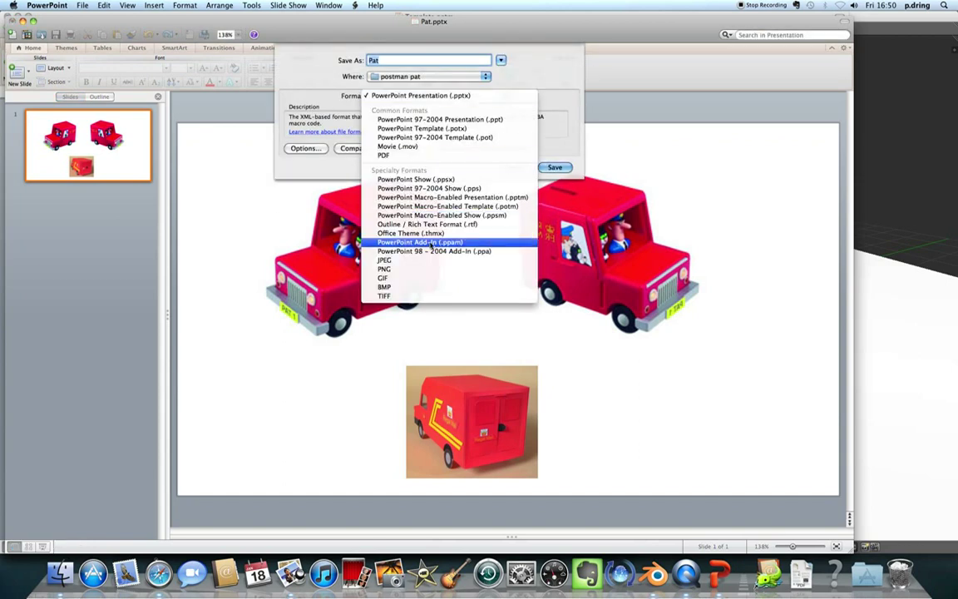
left_click(391, 260)
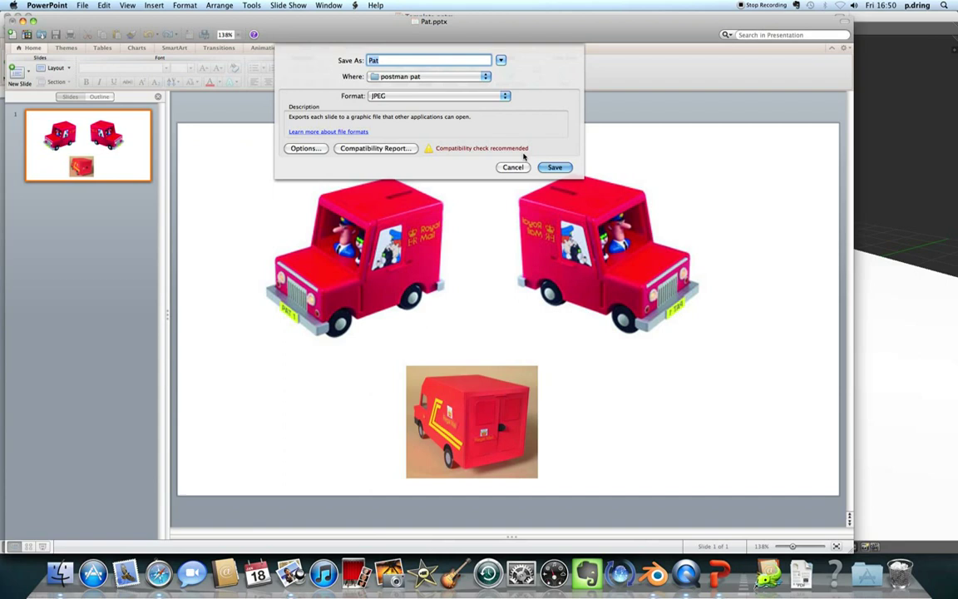
left_click(513, 167)
Step: Switch to Blender and open the recent file Stage 2 - Materials.blend
left_click(655, 573)
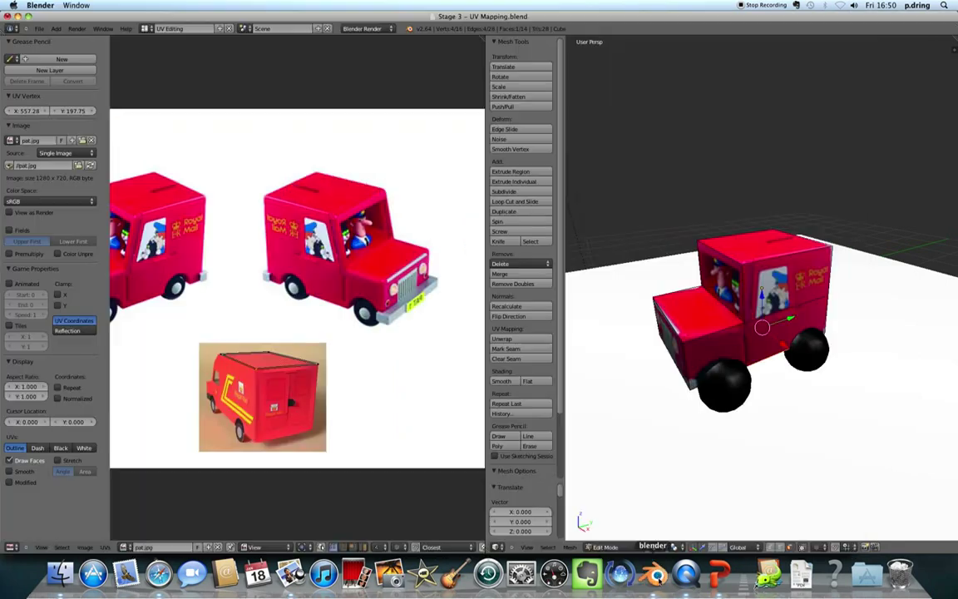
left_click(39, 29)
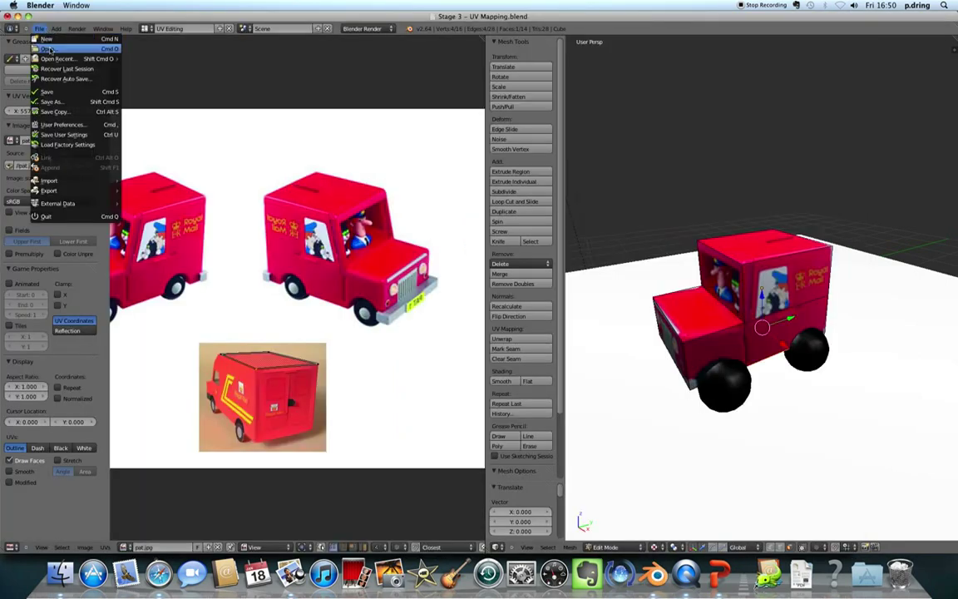
mouse_move(54, 58)
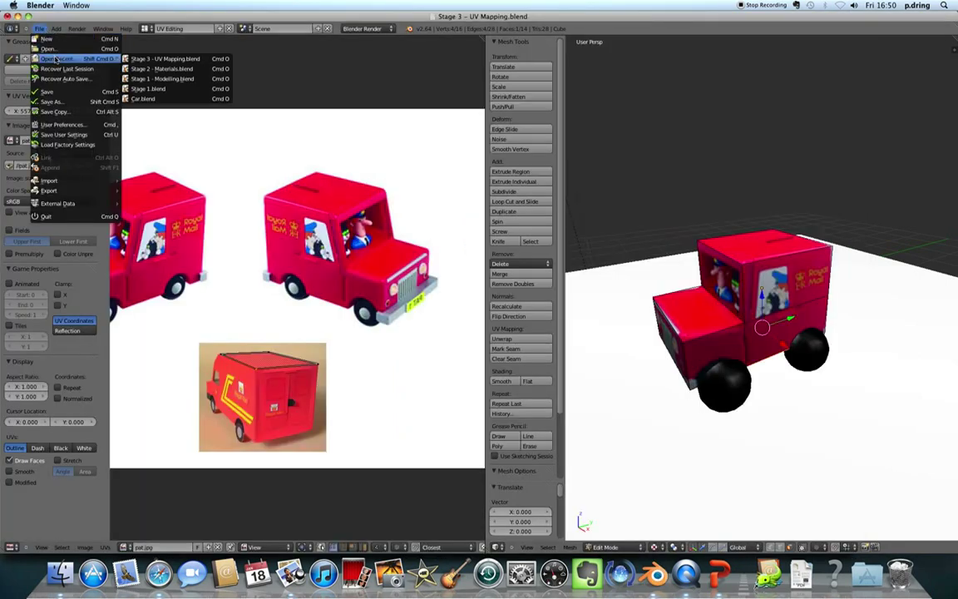
left_click(159, 70)
middle_click_drag(398, 231, 509, 252)
right_click(442, 248)
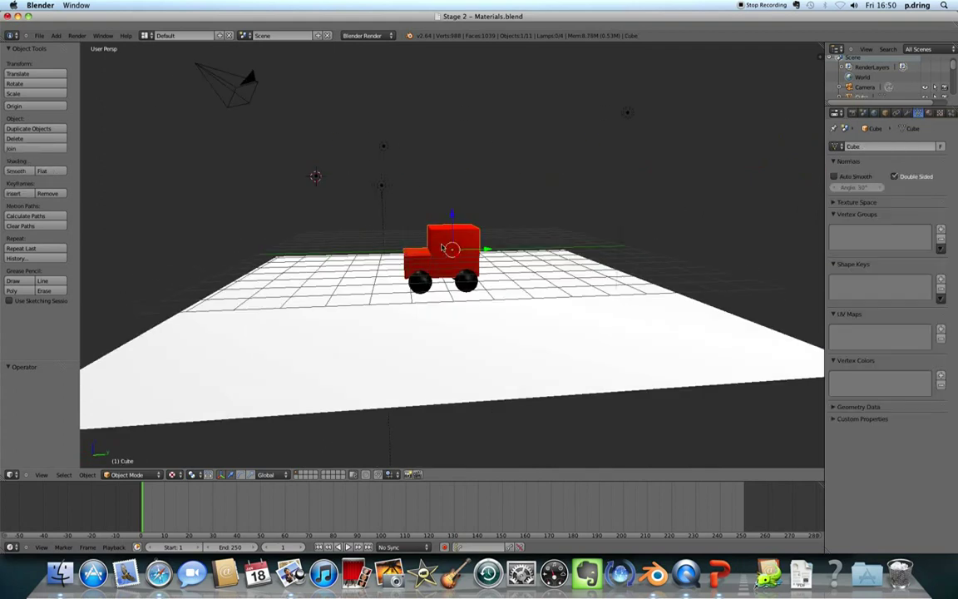
right_click(468, 281)
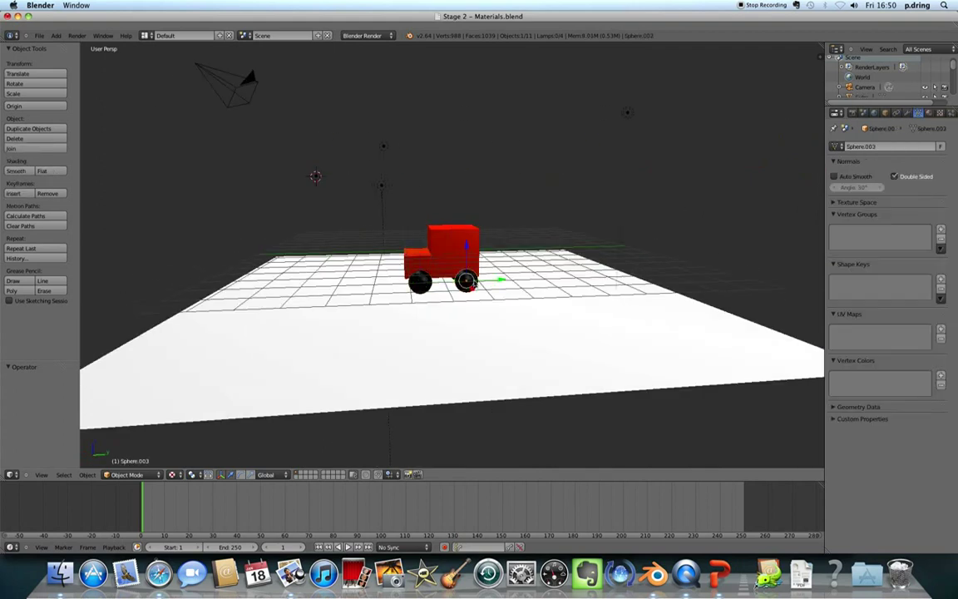
middle_click_drag(469, 281, 614, 297)
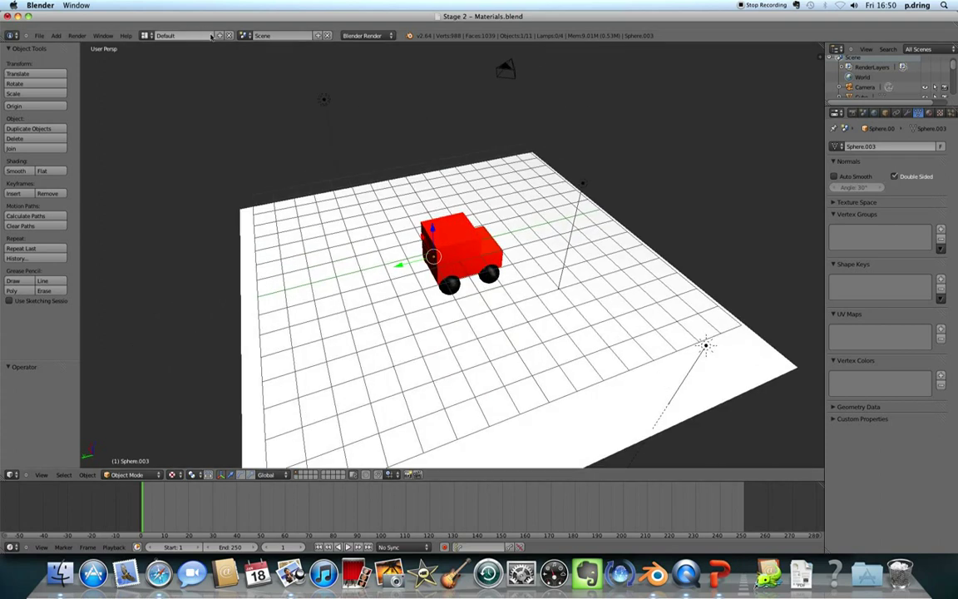
Step: Change the screen layout to UV Editing with the whole van framed in the 3D view
left_click(146, 36)
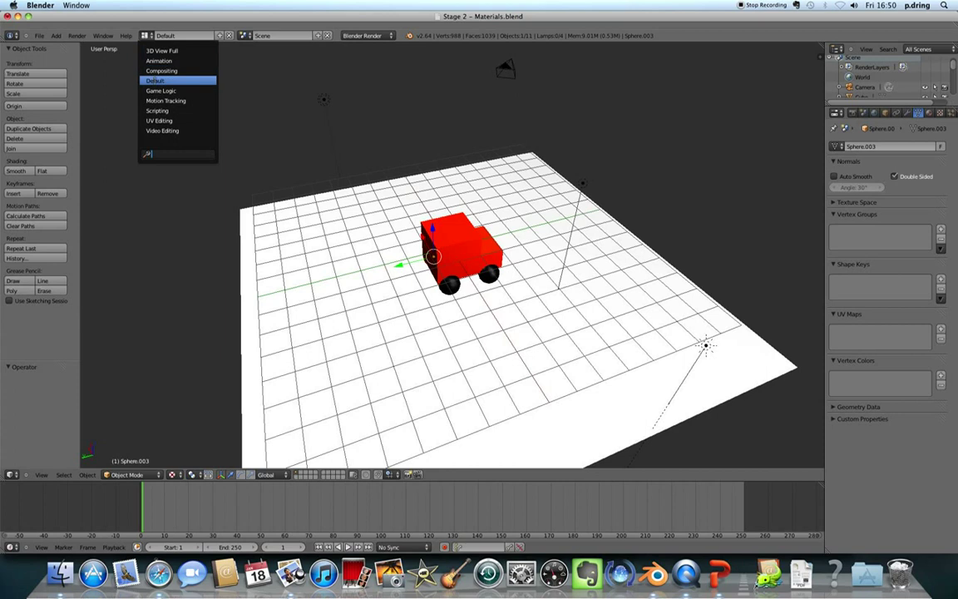
left_click(158, 121)
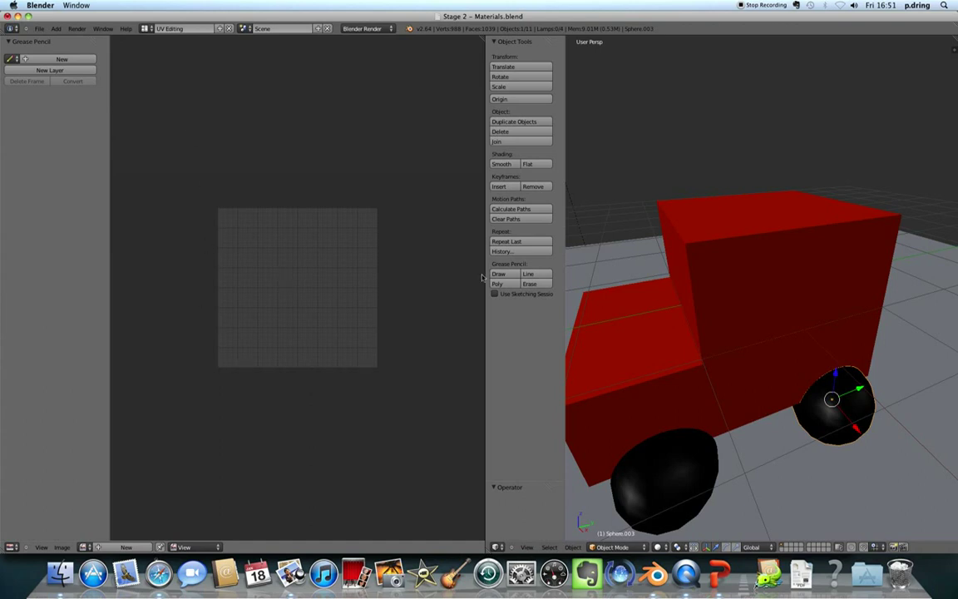
scroll(803, 320, "down", 6)
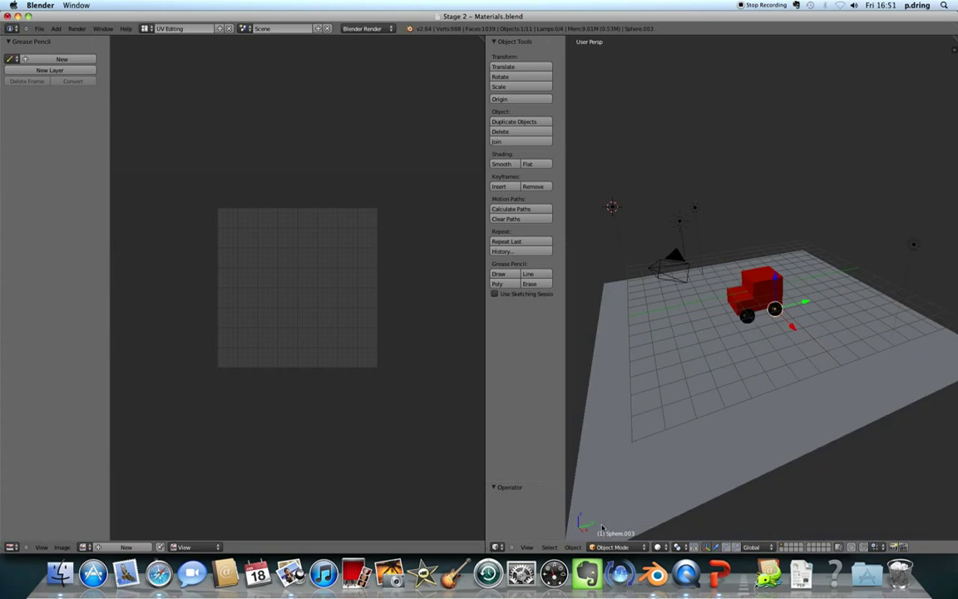
scroll(784, 348, "up", 7)
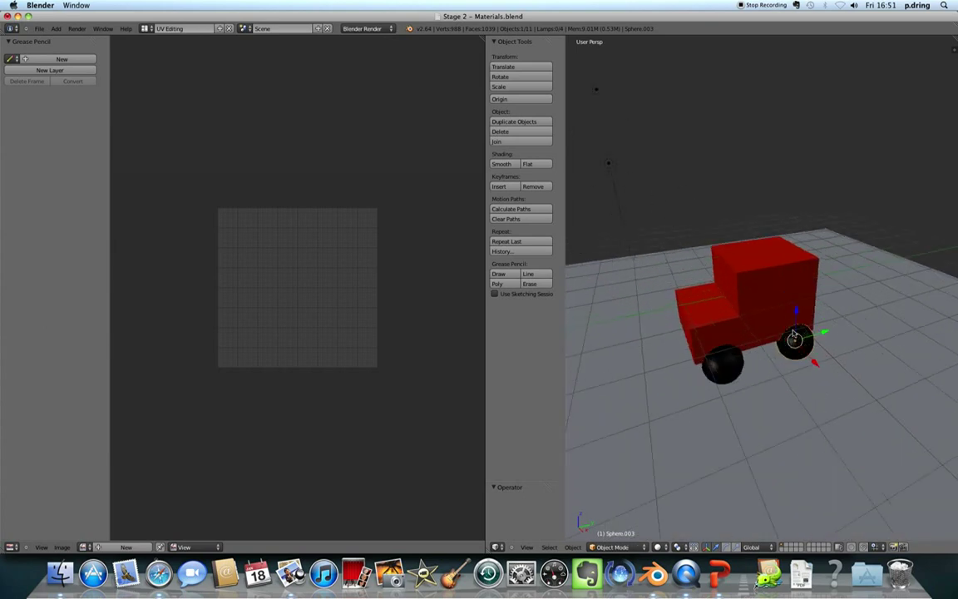
middle_click_drag(745, 326, 746, 332)
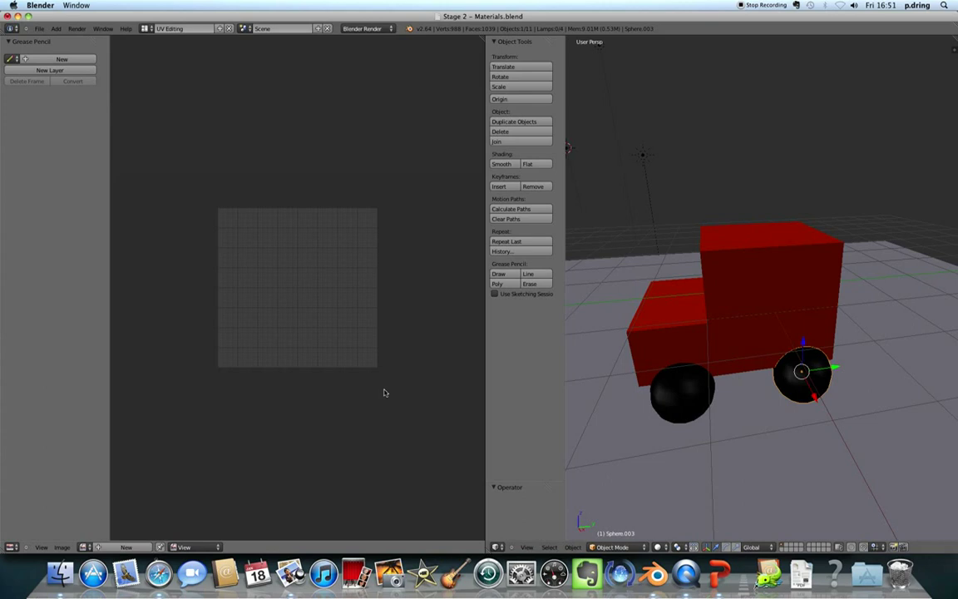
Step: Load pat.jpg from the postman pat folder into the UV image editor
left_click(62, 547)
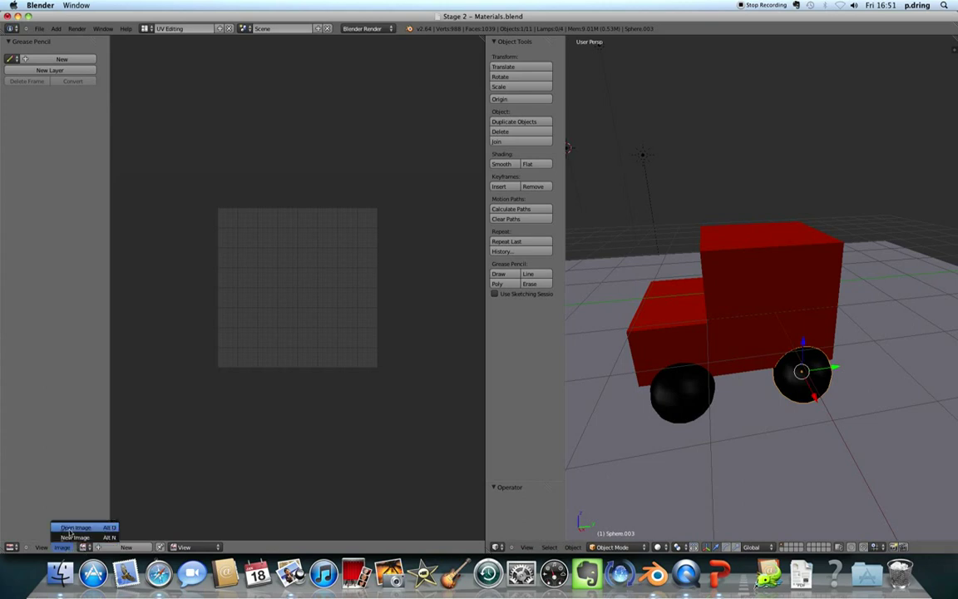
left_click(72, 528)
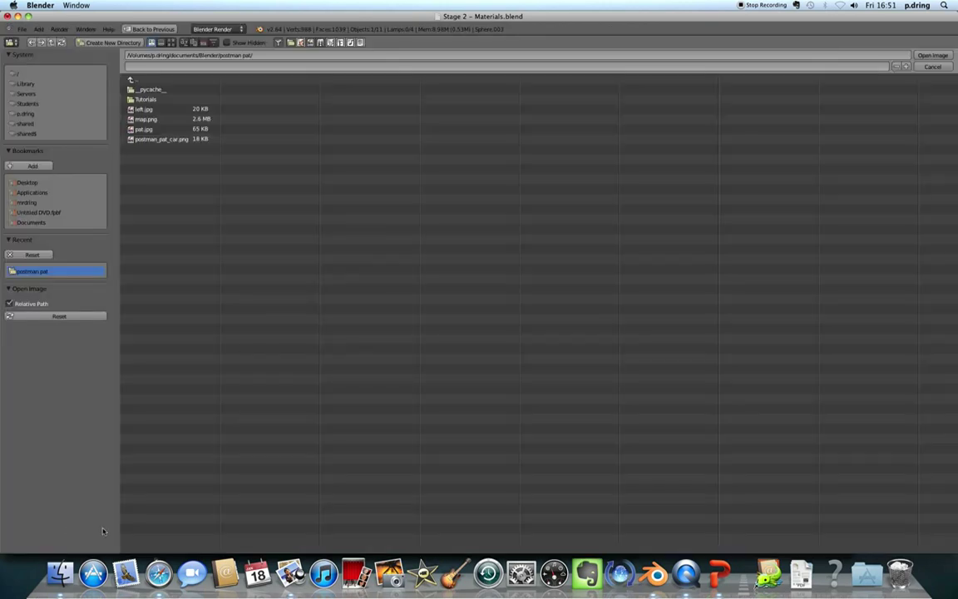
left_click(142, 130)
double_click(137, 130)
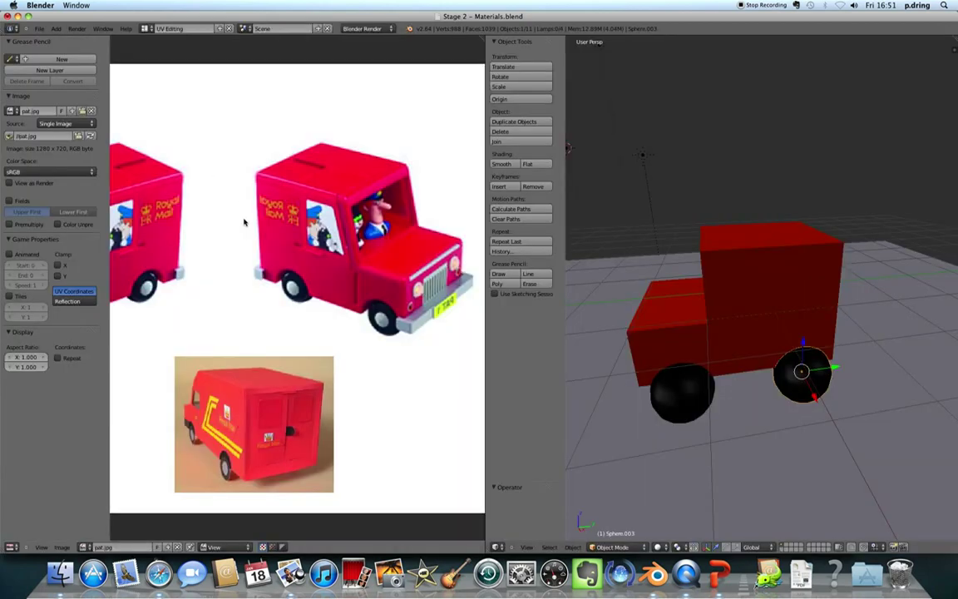
scroll(258, 241, "down", 3)
scroll(249, 237, "up", 2)
scroll(244, 236, "down", 2)
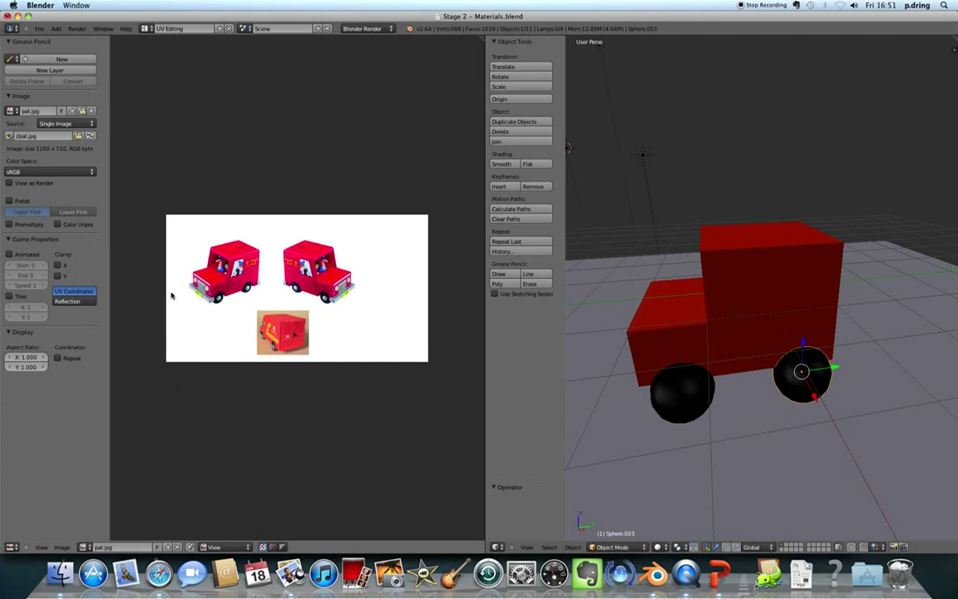
Step: Select the red van body and put it into Edit Mode
middle_click_drag(751, 248, 688, 240)
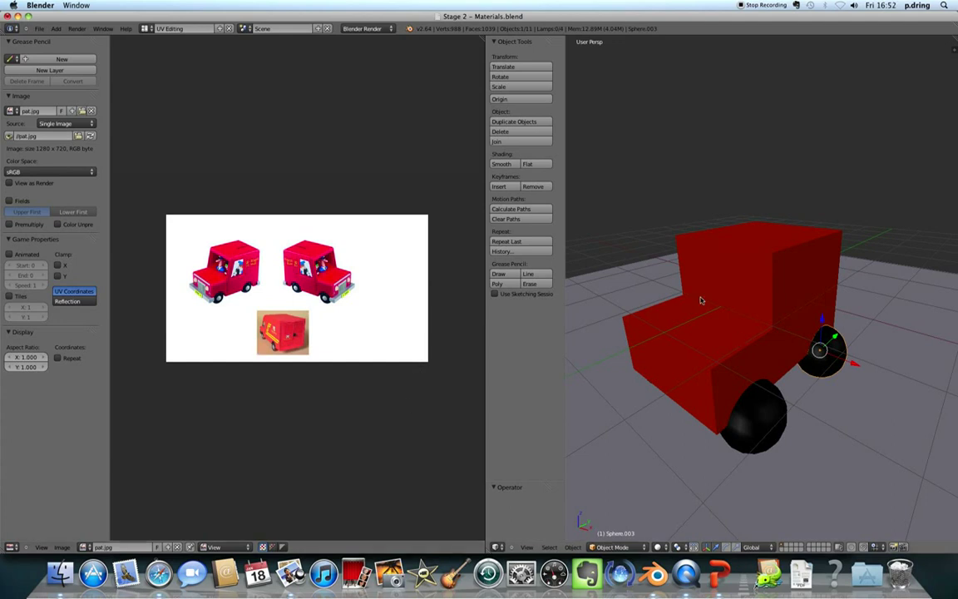
middle_click_drag(796, 318, 777, 328)
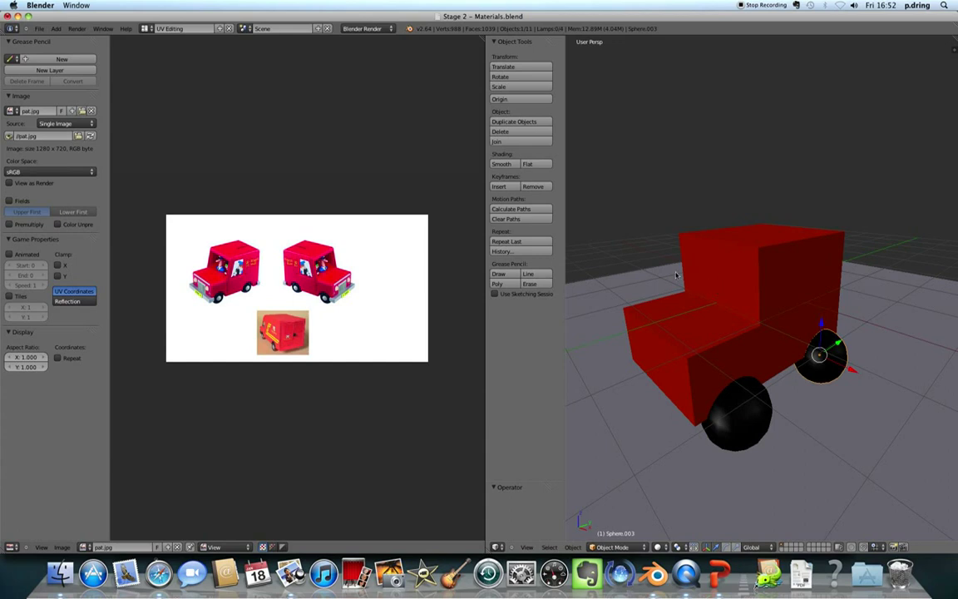
right_click(730, 270)
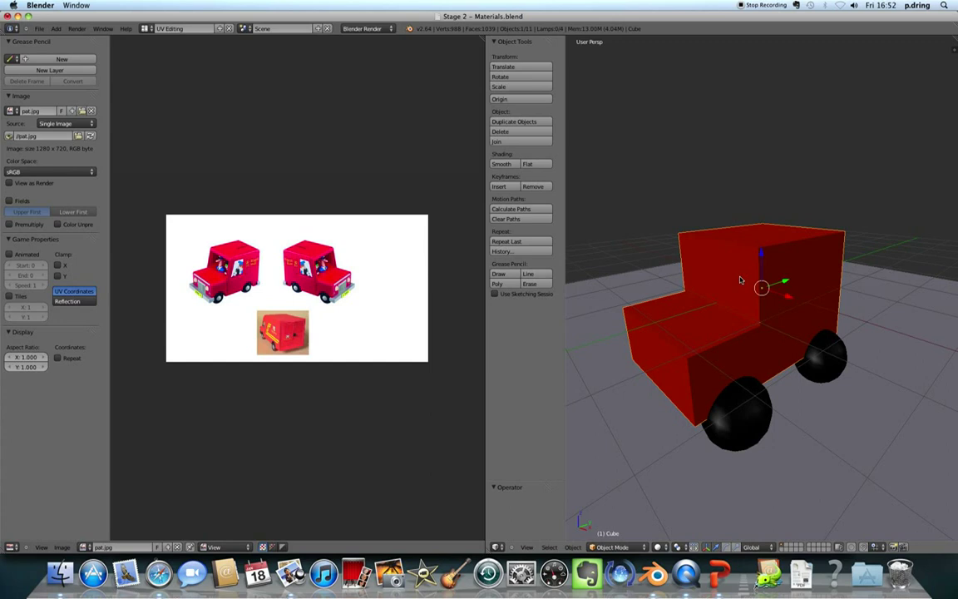
key("Tab")
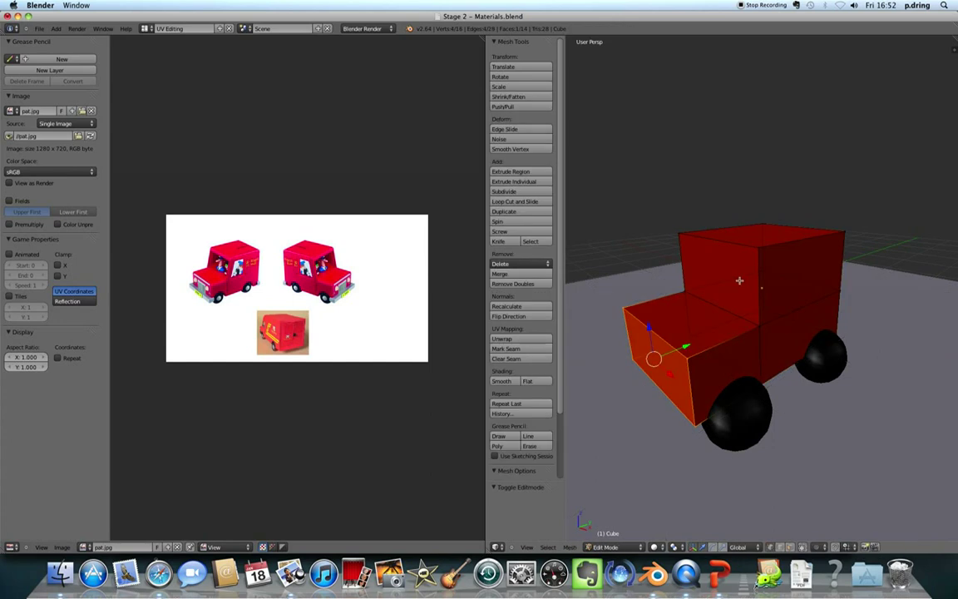
left_click(605, 547)
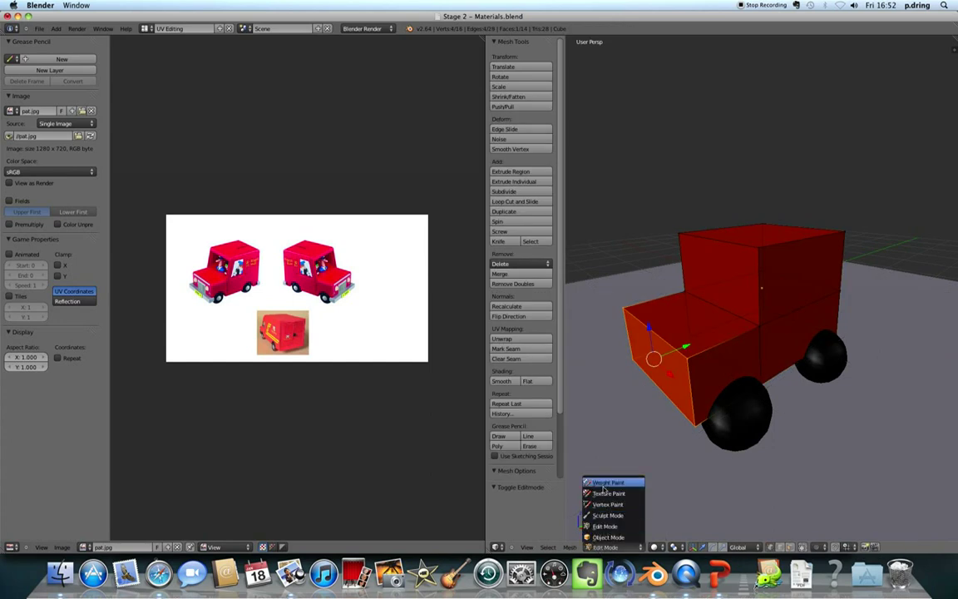
left_click(607, 537)
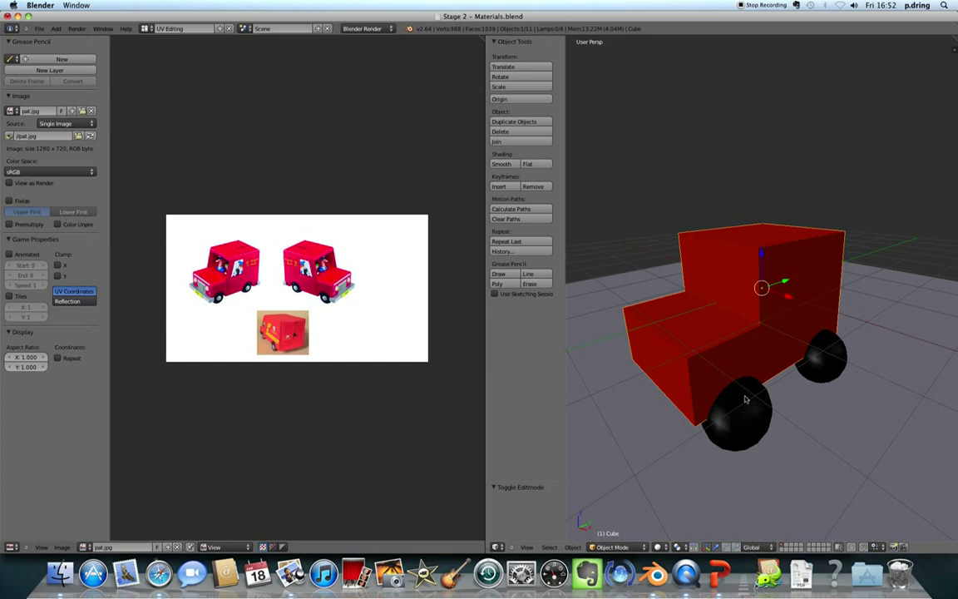
key("Tab")
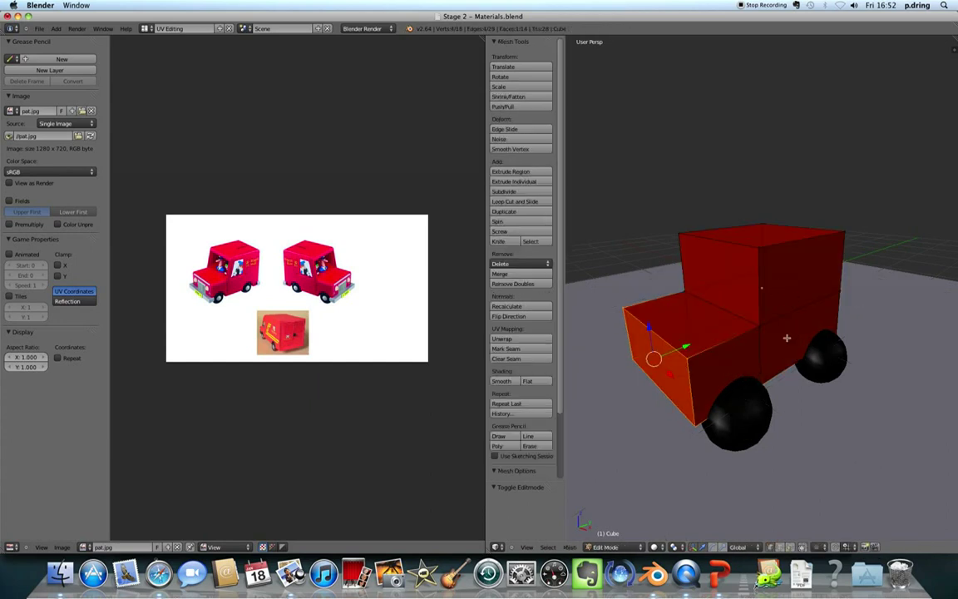
middle_click_drag(722, 310, 653, 286)
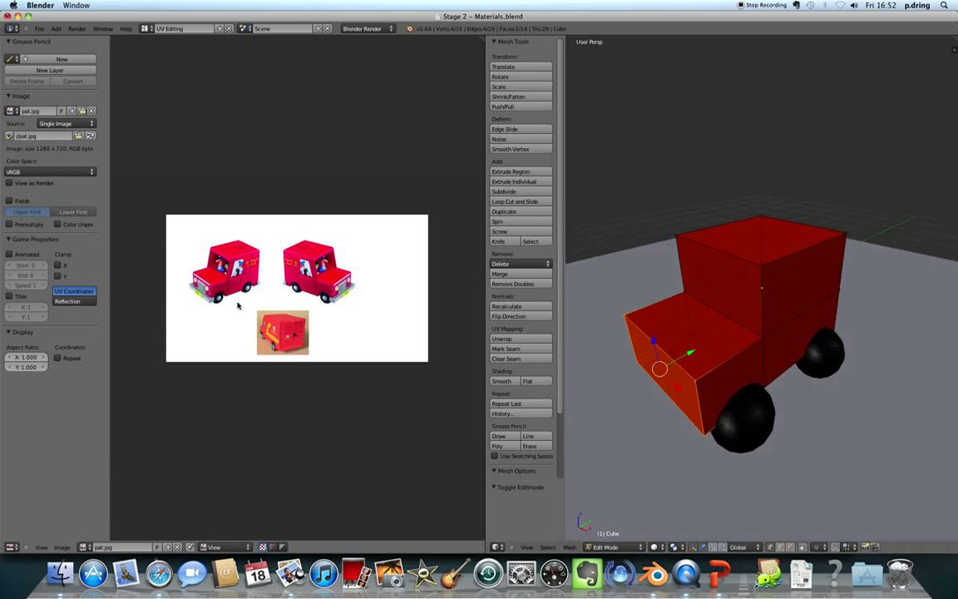
scroll(296, 287, "up", 2)
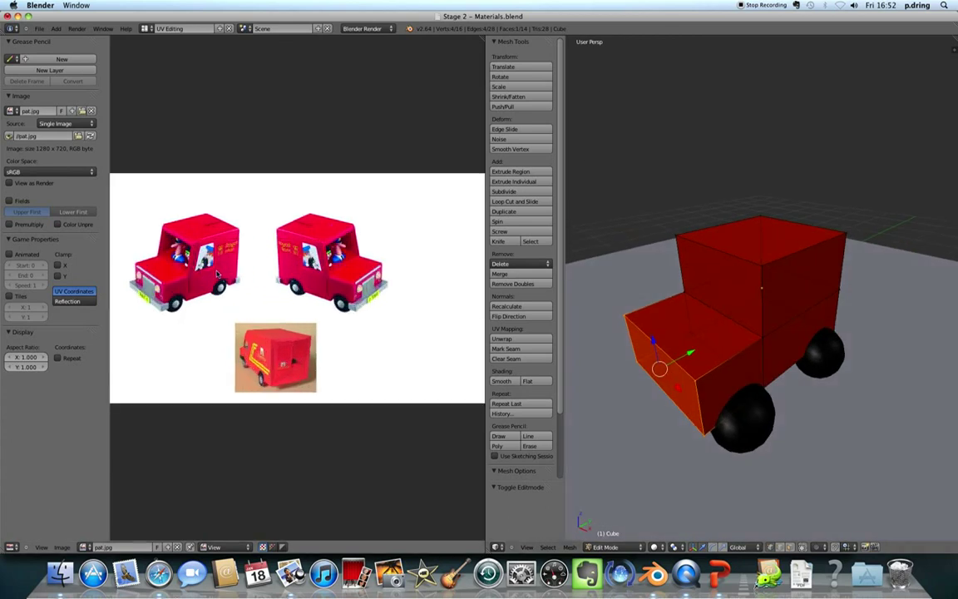
Step: Examine the first van picture in pat.jpg and compare its viewing angle with the van model
middle_click_drag(221, 272, 354, 302)
scroll(326, 295, "up", 4)
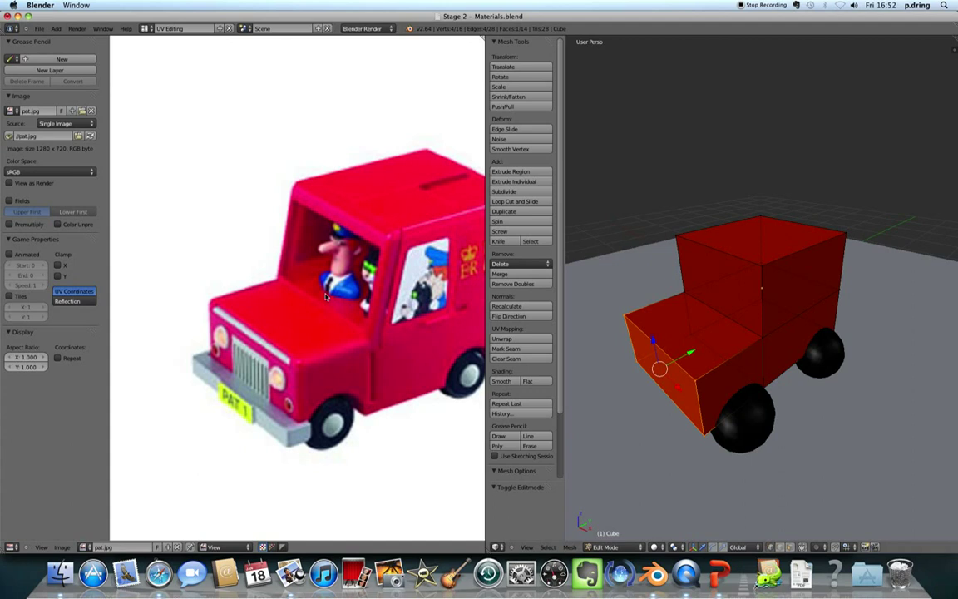
scroll(326, 295, "down", 2)
scroll(329, 297, "down", 2)
scroll(748, 291, "down", 1)
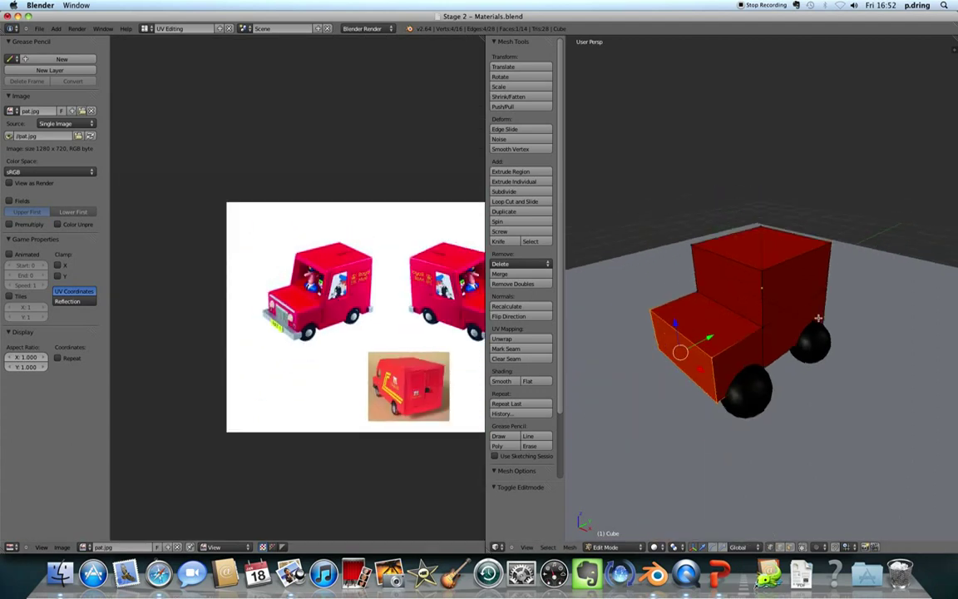
scroll(308, 304, "up", 2)
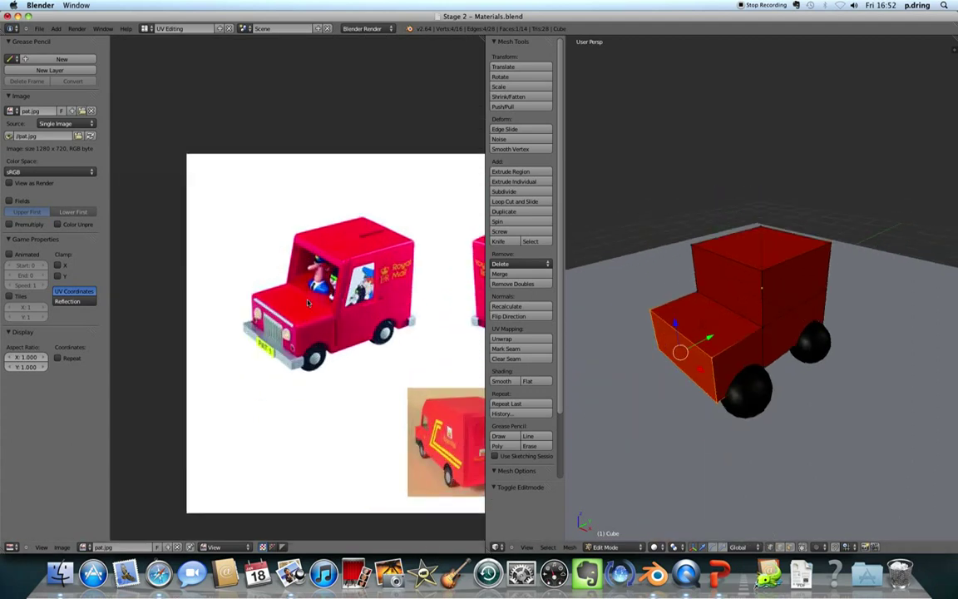
middle_click_drag(339, 302, 353, 340)
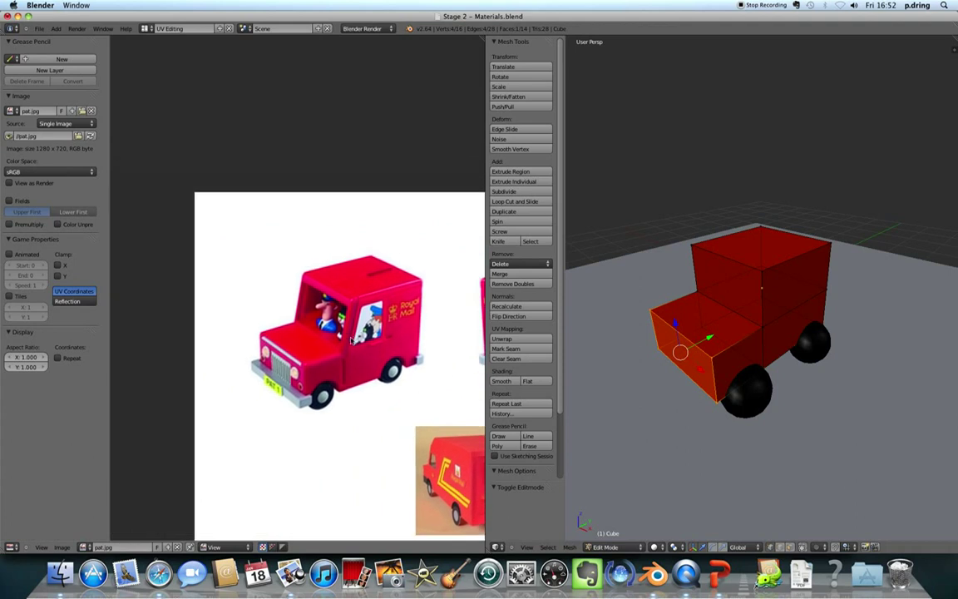
scroll(349, 343, "up", 3)
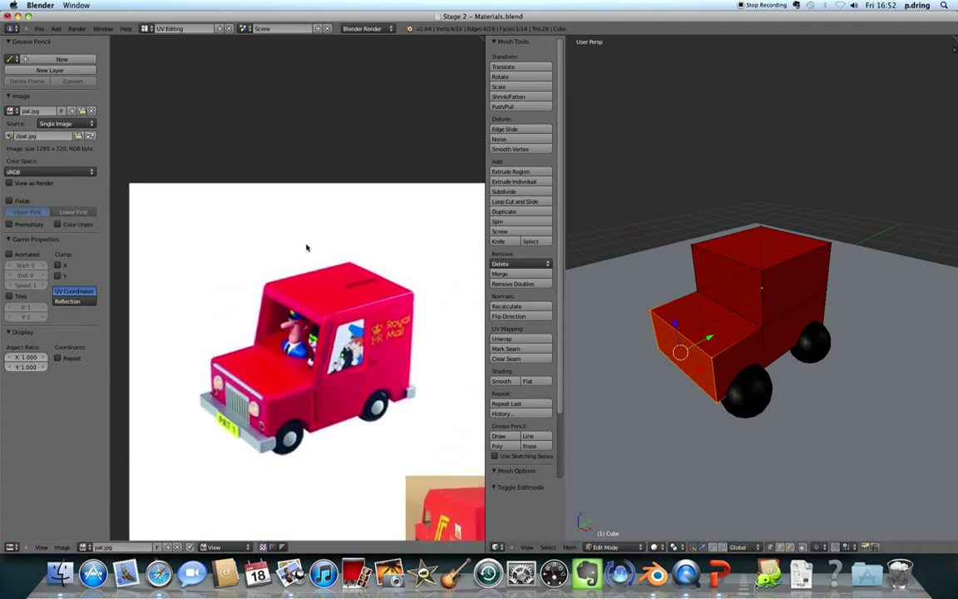
mouse_move(704, 344)
middle_mouse_down()
mouse_move(717, 343)
mouse_move(641, 349)
mouse_move(632, 332)
mouse_move(639, 325)
mouse_move(708, 351)
mouse_move(678, 341)
mouse_move(713, 344)
middle_mouse_up()
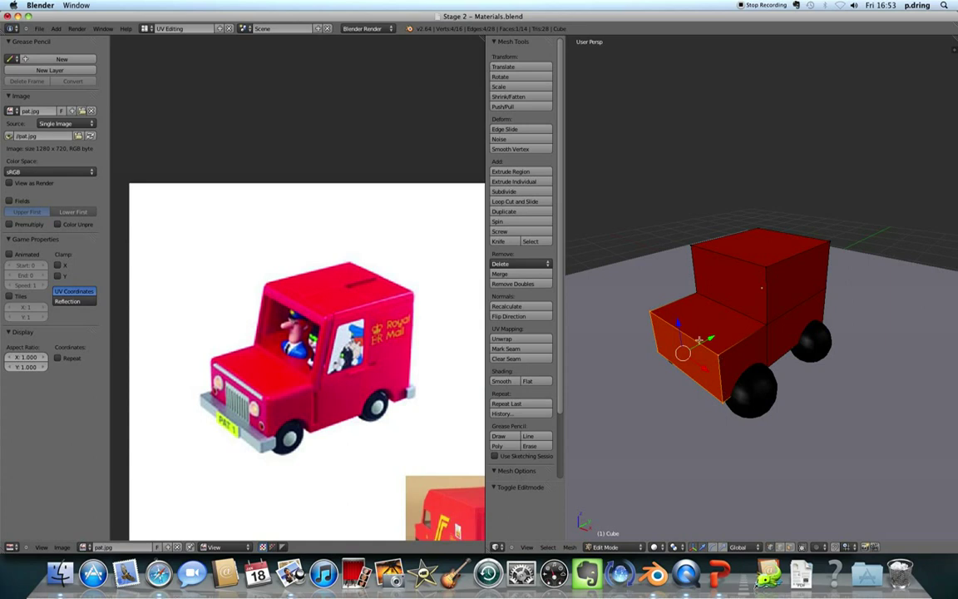
Step: Pick the corner vertices of the van's front end one at a time and clear the selection
right_click(657, 351)
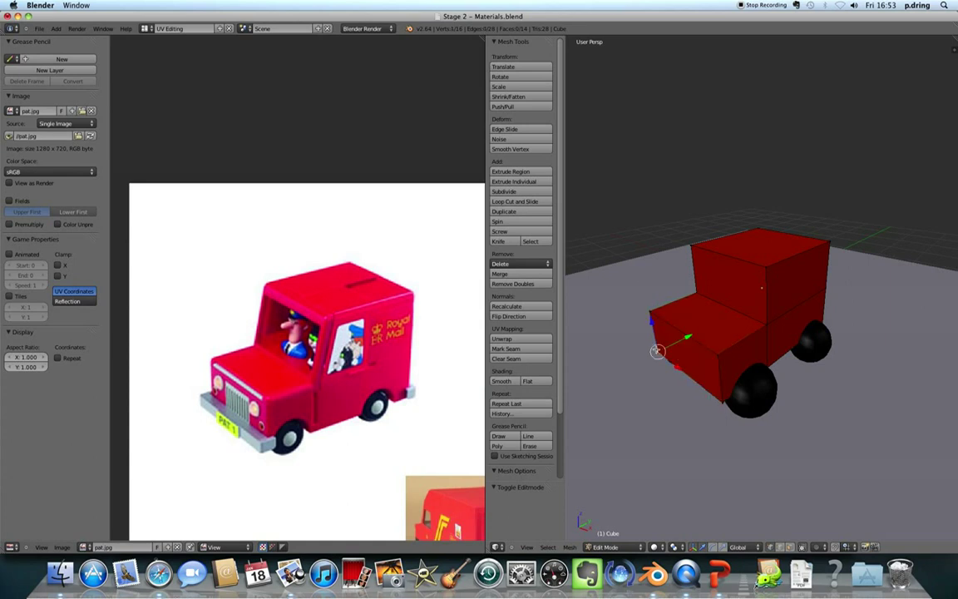
right_click(721, 354)
right_click(650, 311)
right_click(722, 401)
right_click(699, 338)
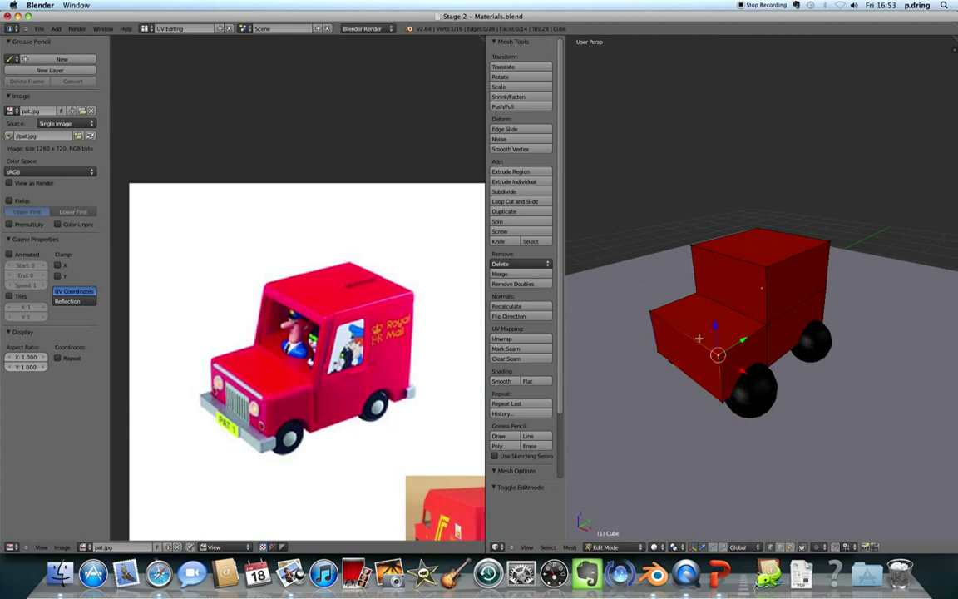
right_click(648, 312)
right_click(653, 349)
right_click(725, 401)
right_click(649, 311)
key("a")
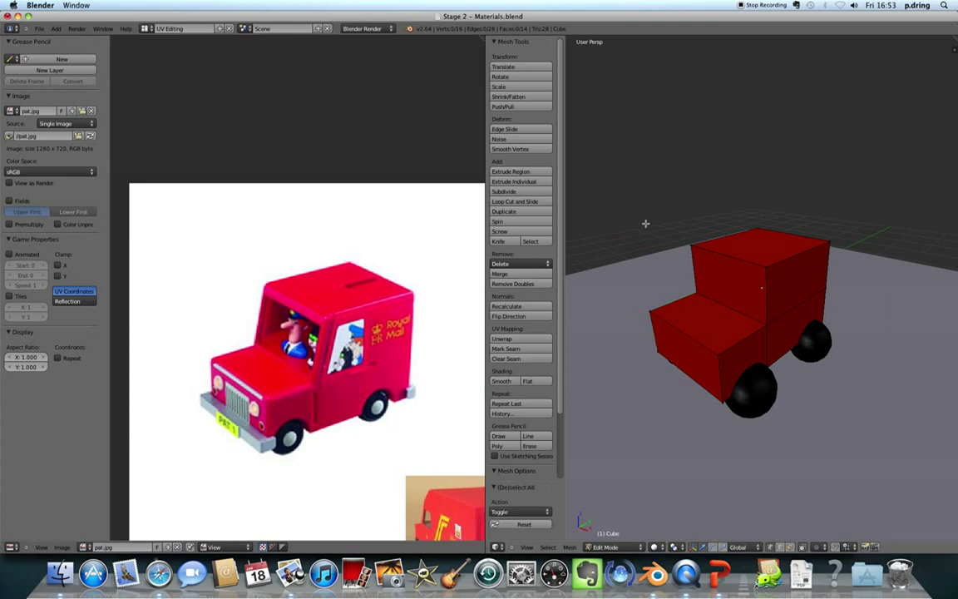
Step: Box-select the visible part of the van body and check the selection from behind
key("b")
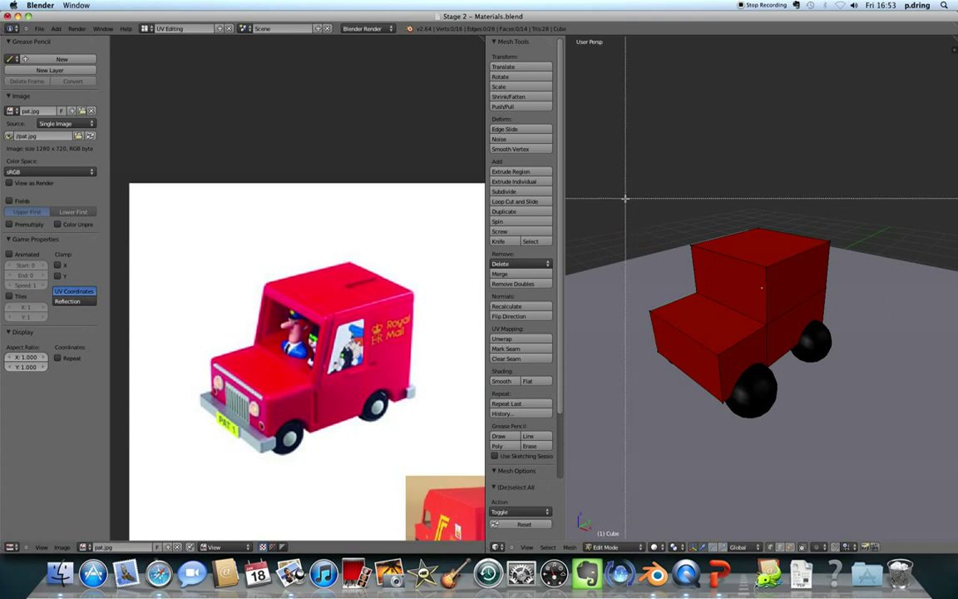
left_click_drag(618, 190, 873, 427)
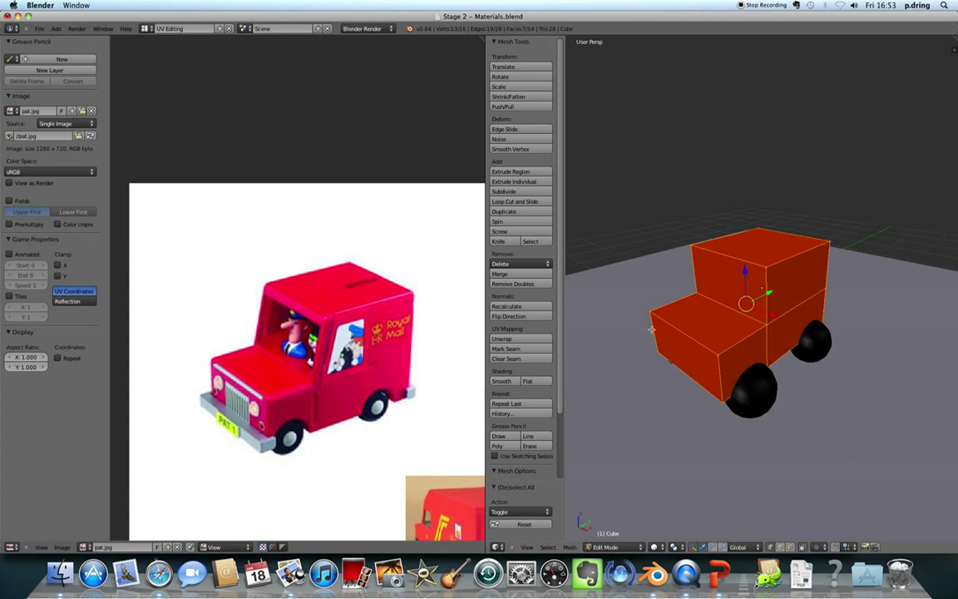
middle_click_drag(594, 259, 750, 263)
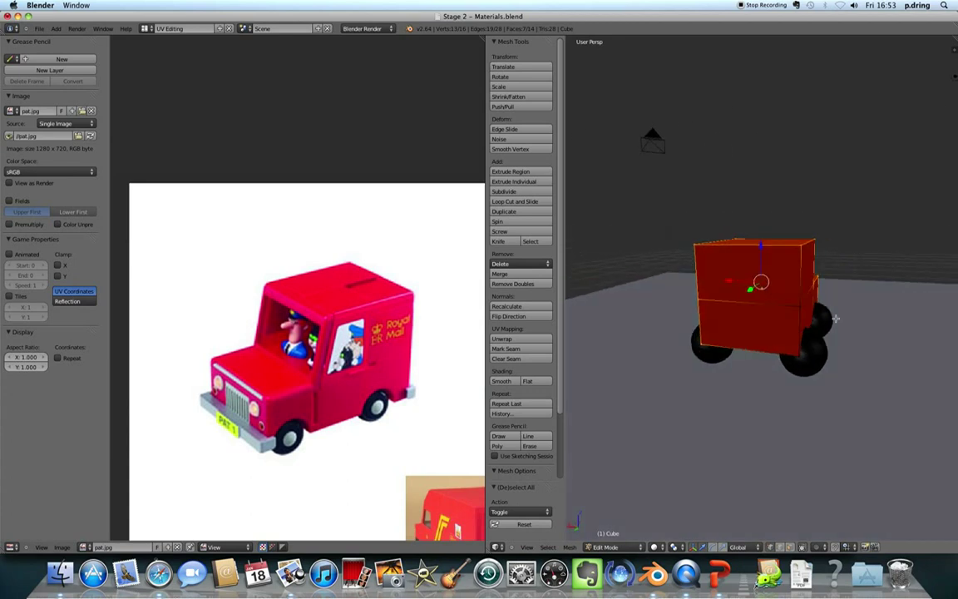
Step: Switch the mesh selection to faces and pick single rear and side faces of the van body
left_click(790, 547)
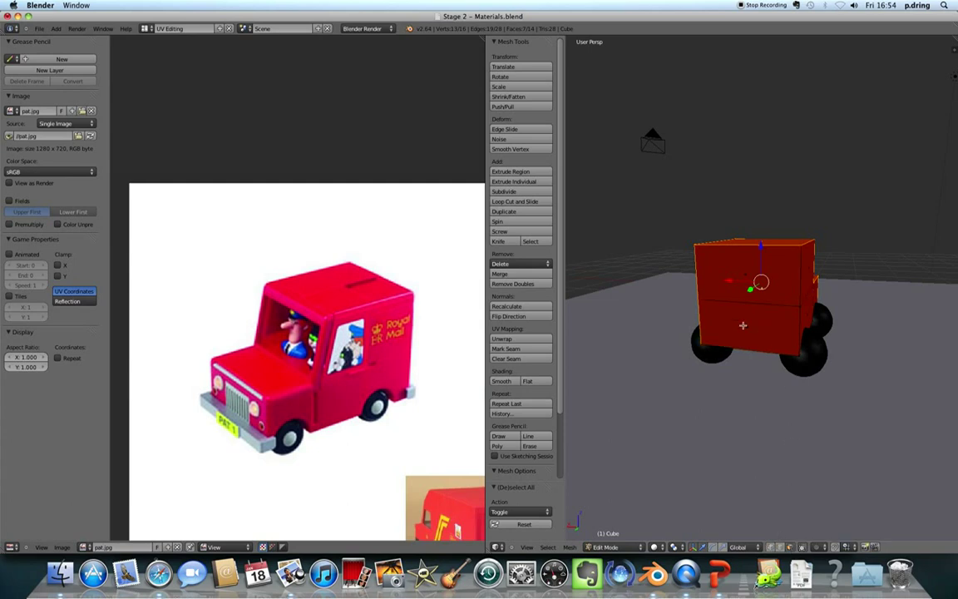
right_click(740, 273)
right_click(746, 337)
right_click(807, 309)
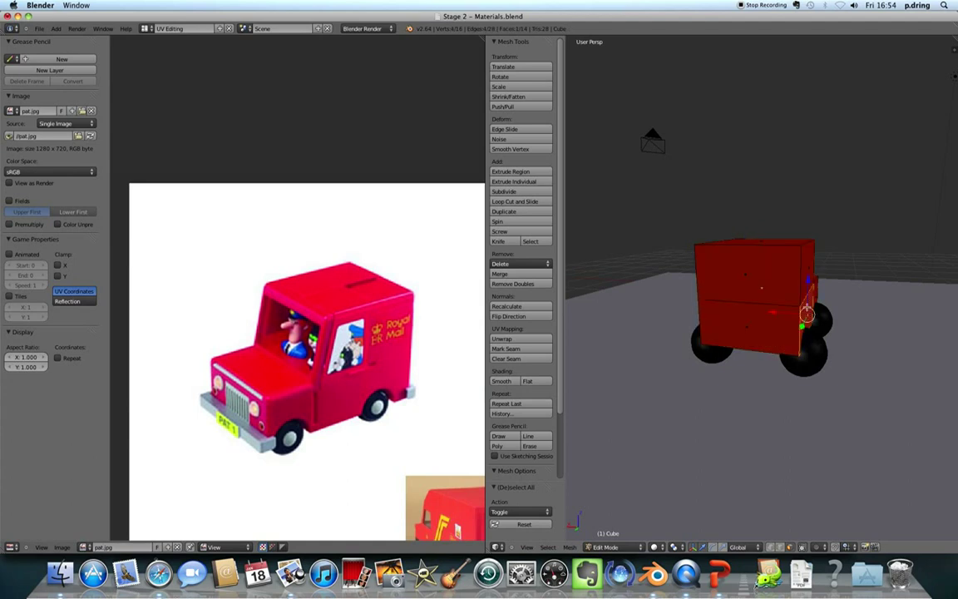
Step: Box-select only the seven van body faces visible from the front corner: front, bonnet, windscreen, roof and near side
middle_click_drag(714, 270, 856, 294)
key("b")
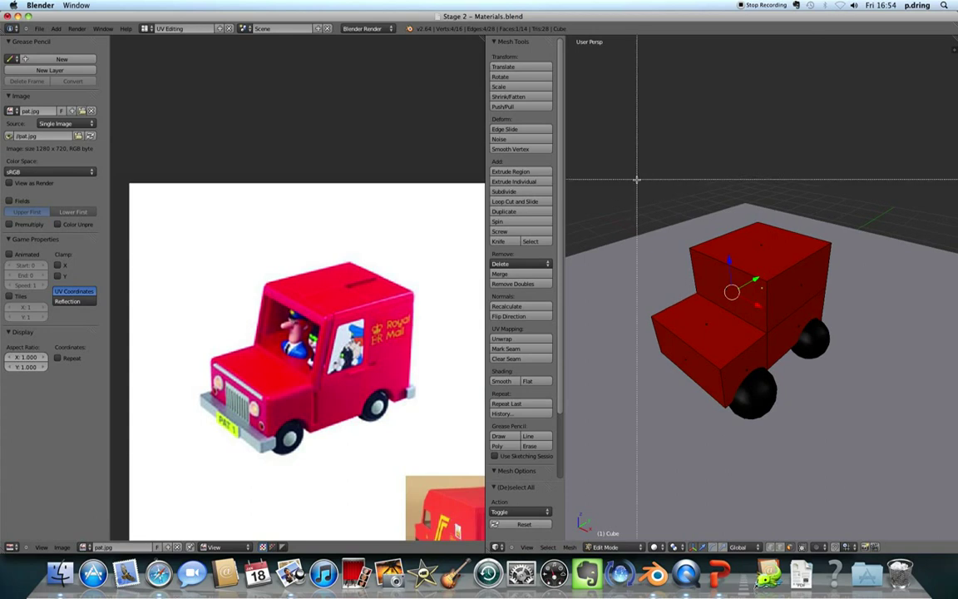
left_click_drag(615, 160, 872, 432)
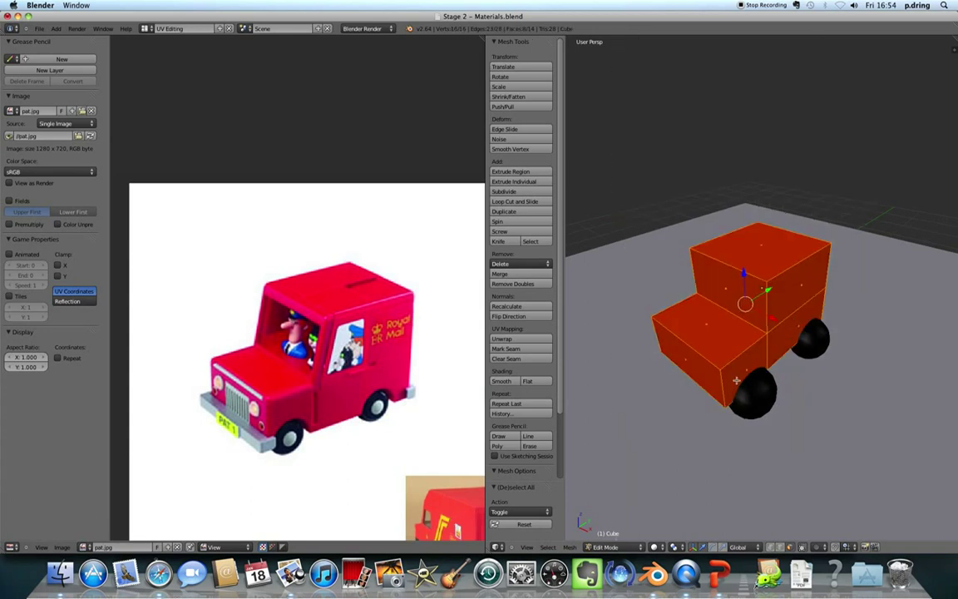
middle_click_drag(712, 335, 651, 285)
key("a")
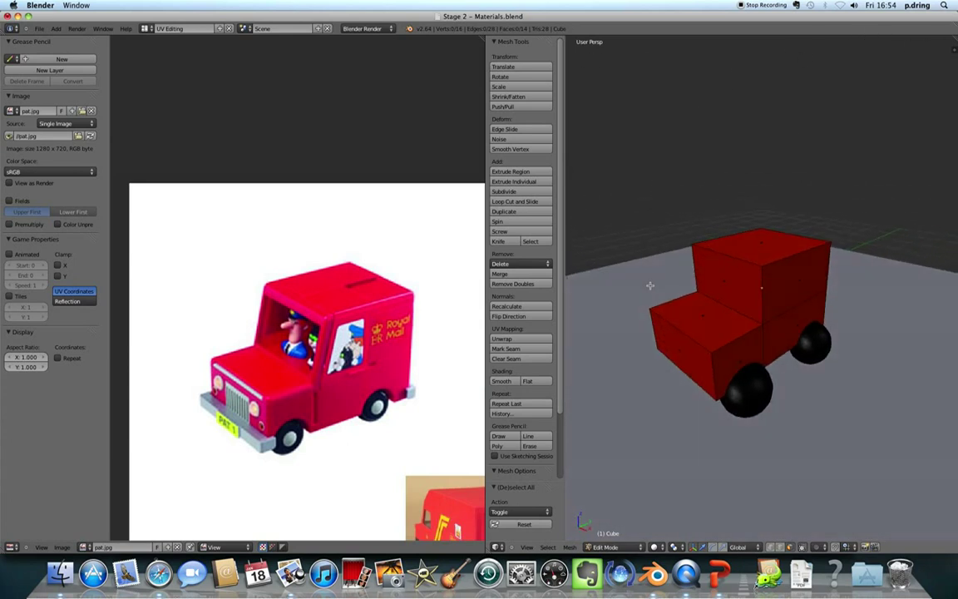
key("b")
left_click_drag(610, 203, 824, 407)
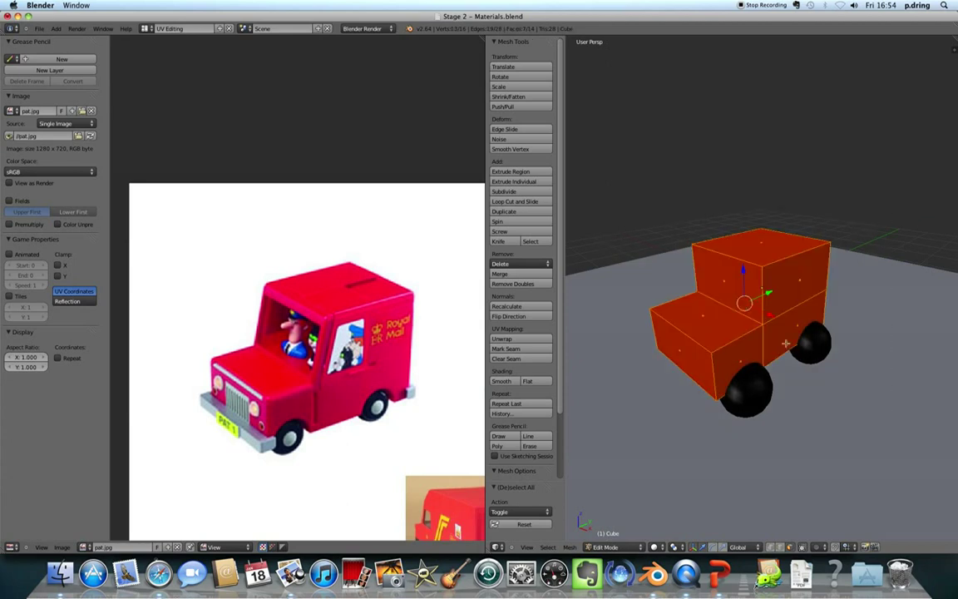
Step: Match the 3D view to the van picture's angle and unwrap the selected faces with Project From View
middle_click_drag(708, 308, 727, 248)
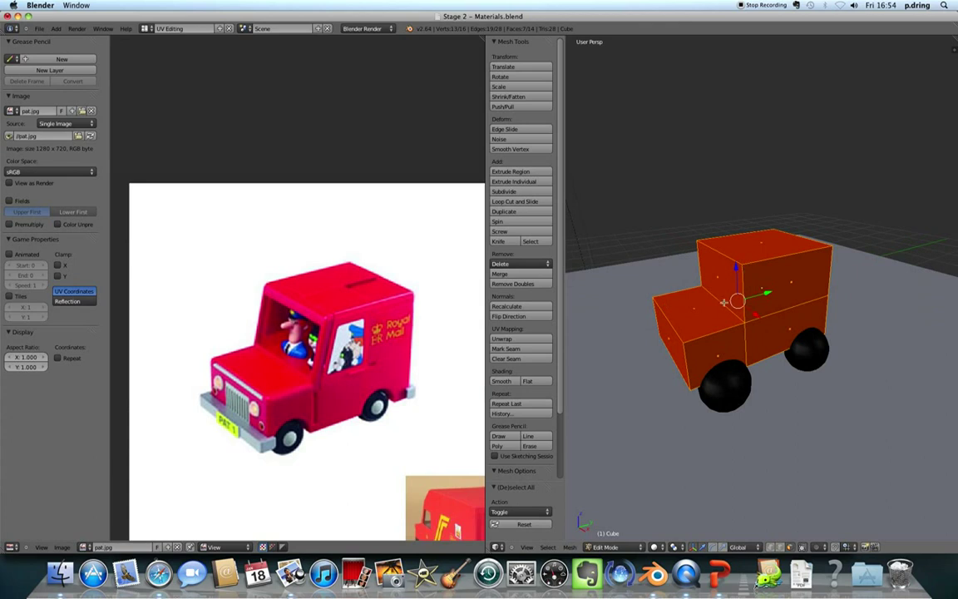
middle_click_drag(724, 301, 632, 249)
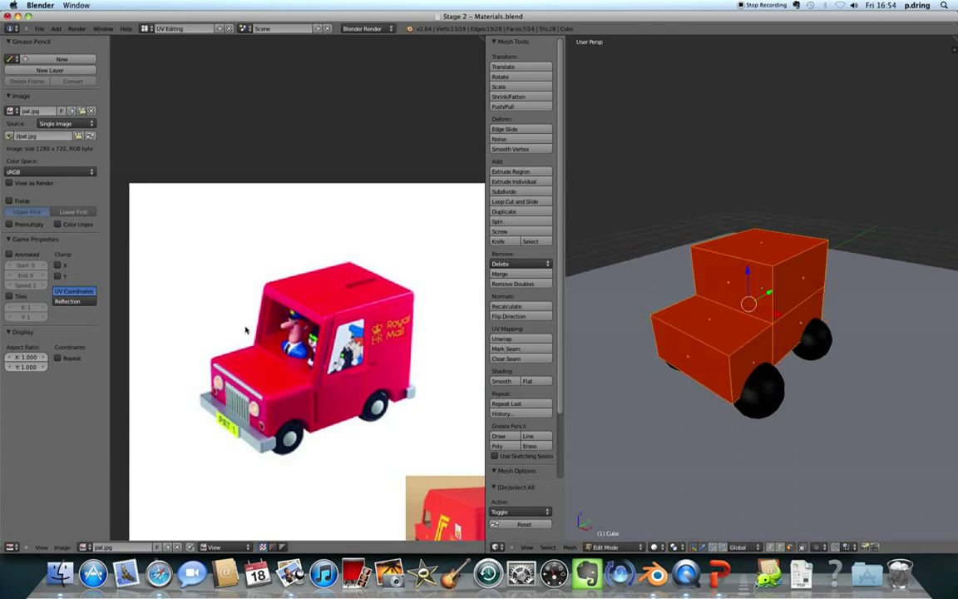
left_click(504, 339)
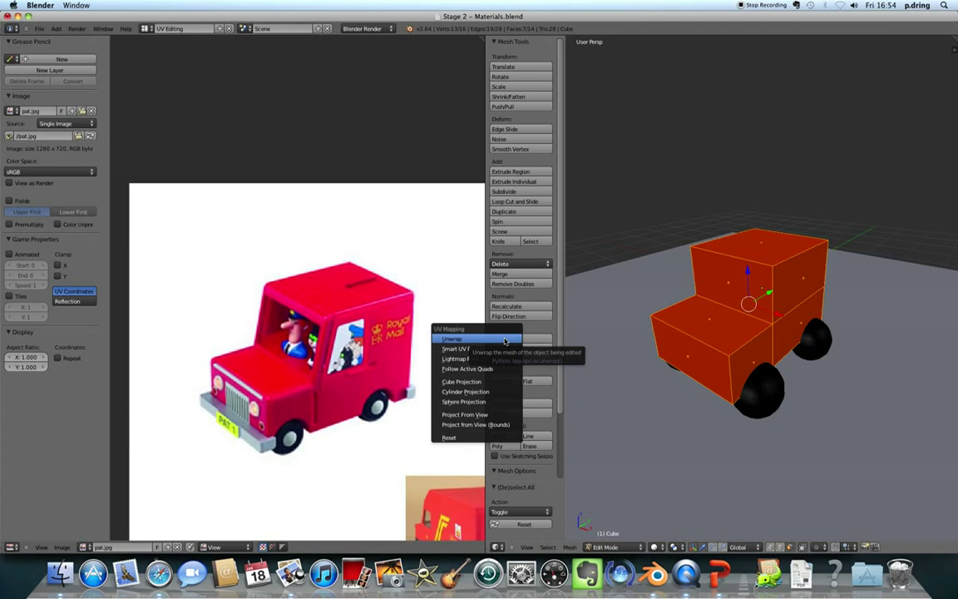
left_click(504, 339)
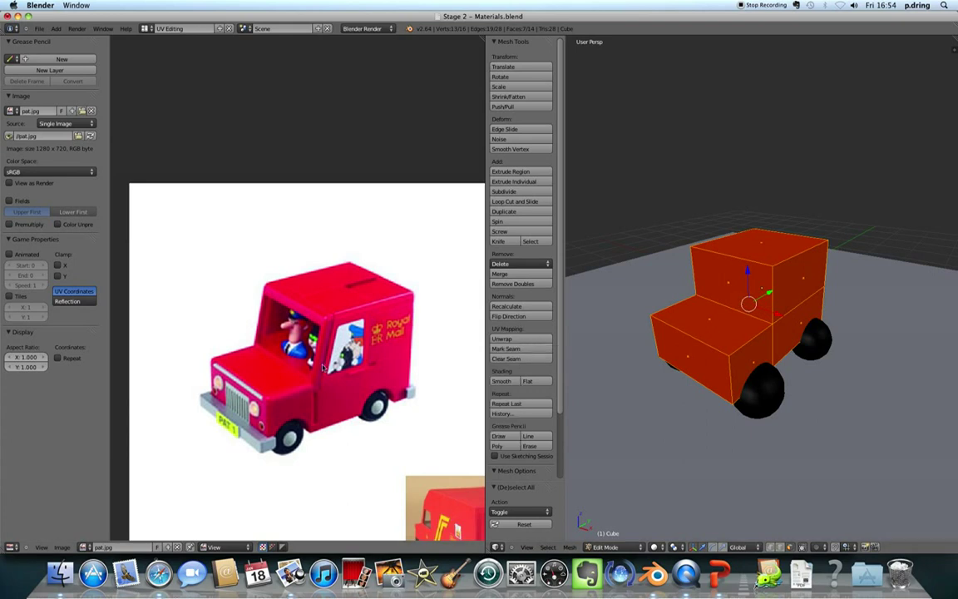
left_click(505, 339)
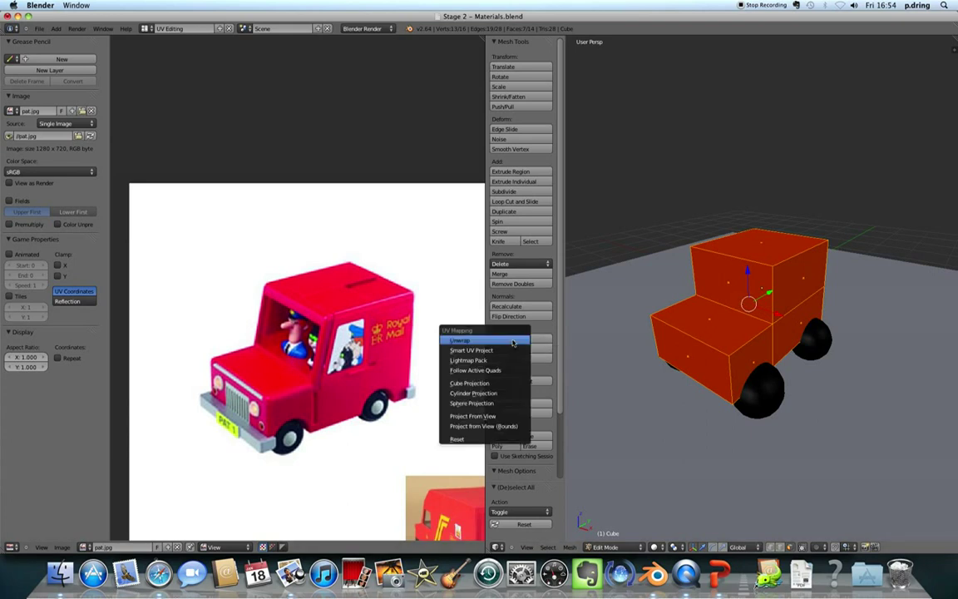
left_click(490, 415)
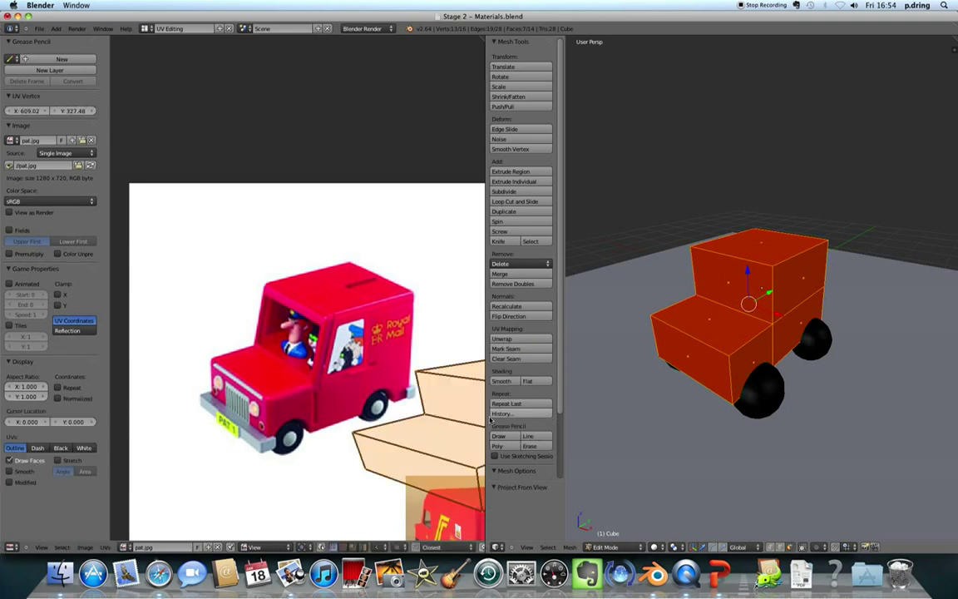
Step: Move the projected UV layout over the first van picture in pat.jpg
scroll(438, 403, "down", 3)
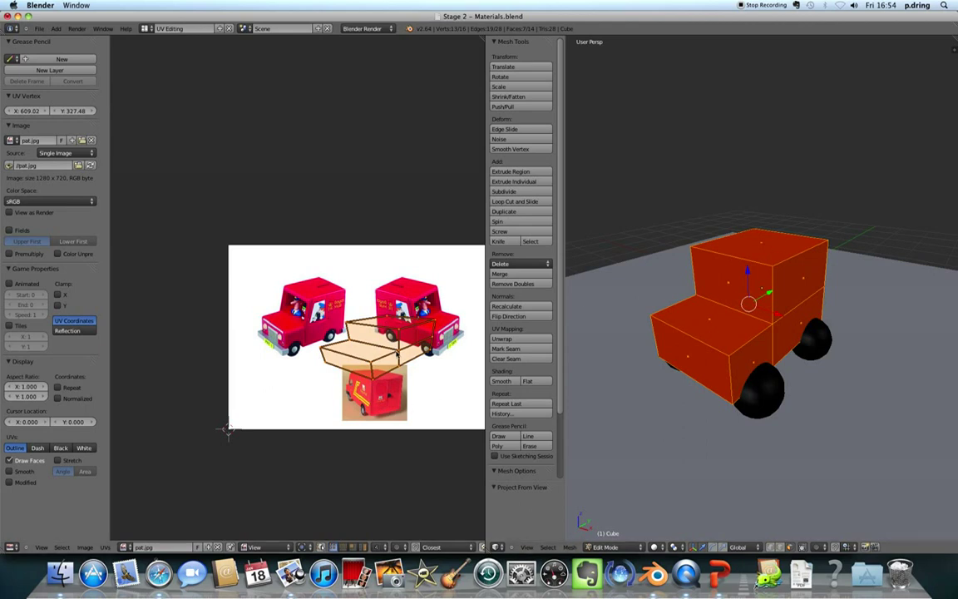
key("g")
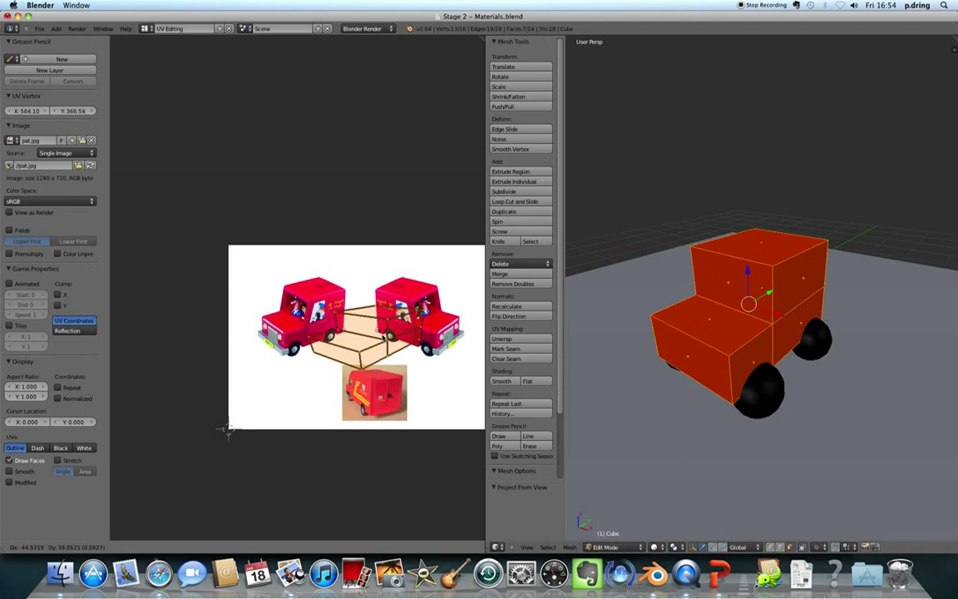
left_click(319, 323)
scroll(315, 352, "up", 4)
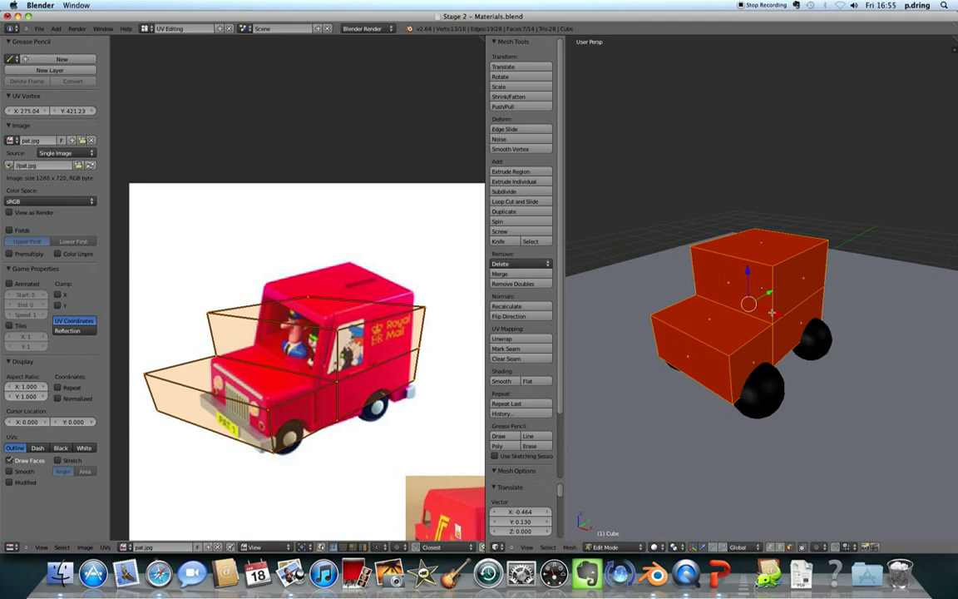
key("g")
right_click(846, 310)
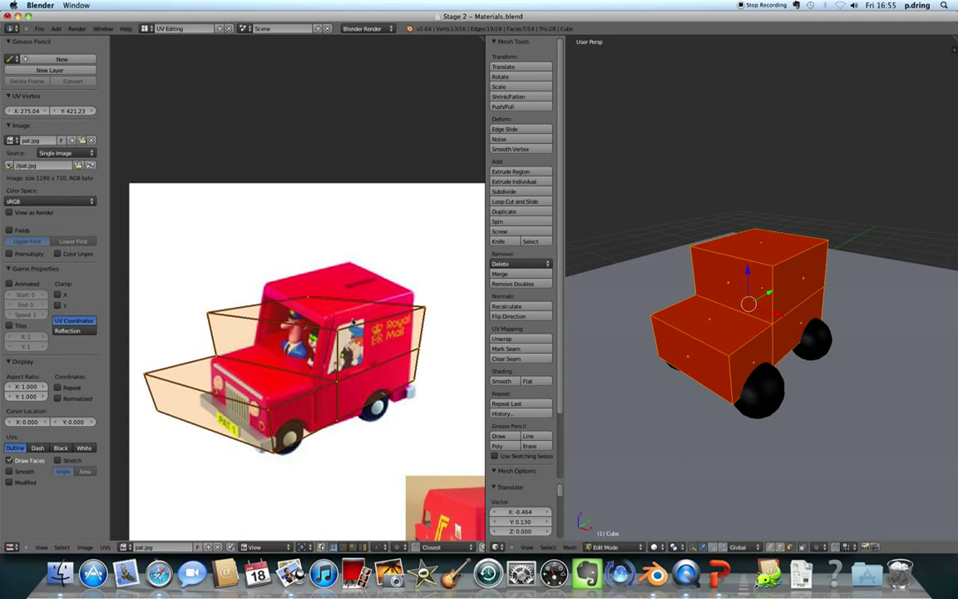
key("g")
right_click(421, 333)
Step: Repeat Project From View from a slightly more side-on angle and move the new UV layout over the first van picture
mouse_move(779, 436)
middle_mouse_down()
mouse_move(745, 435)
mouse_move(764, 432)
middle_mouse_up()
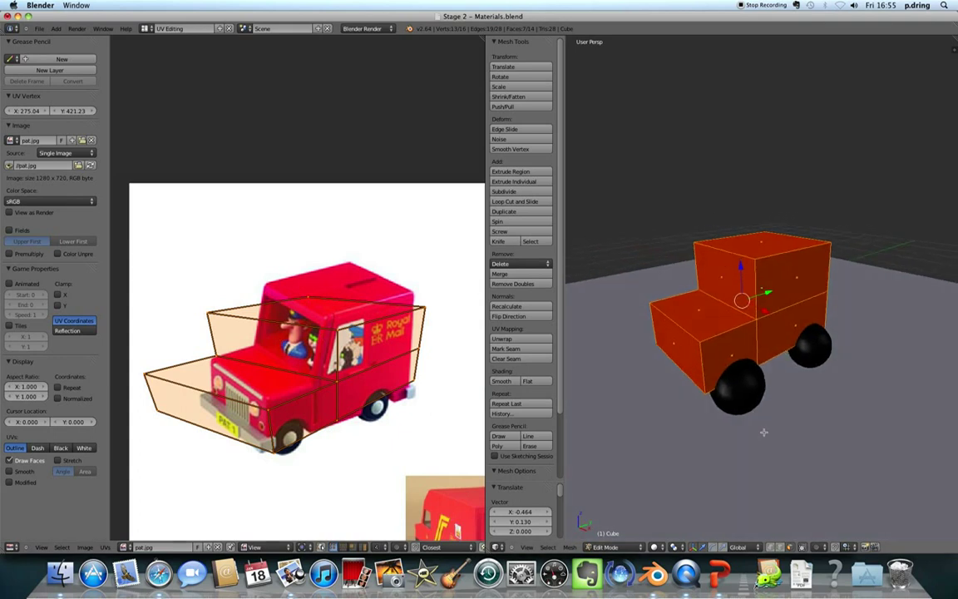
left_click(532, 338)
left_click(496, 342)
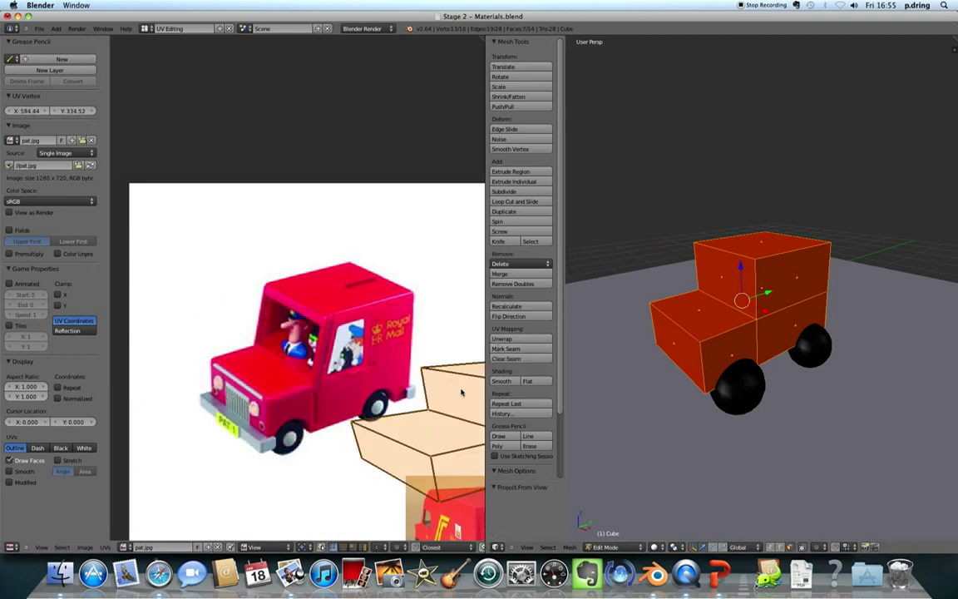
key("g")
left_click(234, 373)
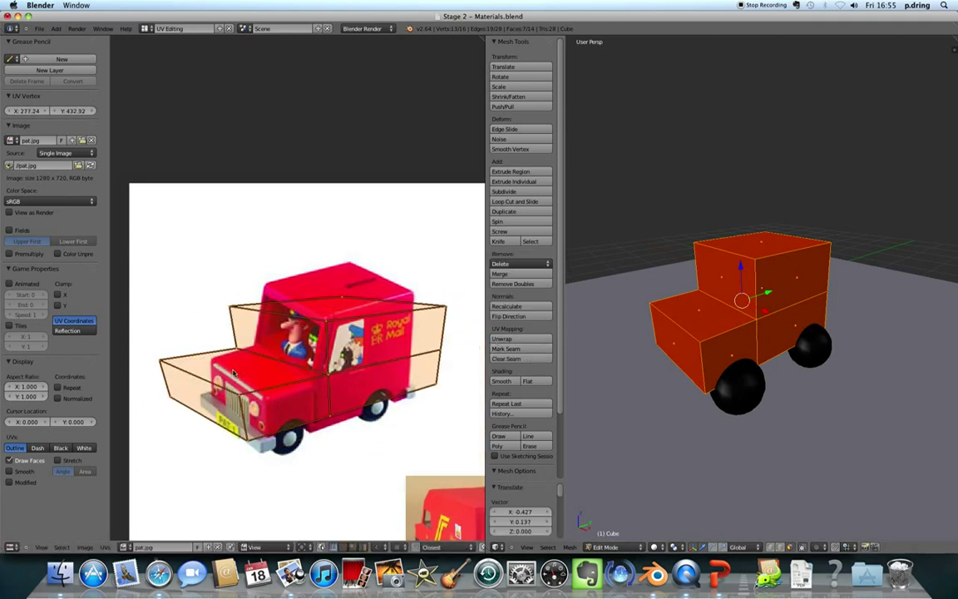
Step: Move the four roof corners of the UV layout onto the roof corners of the first van picture
right_click(341, 299)
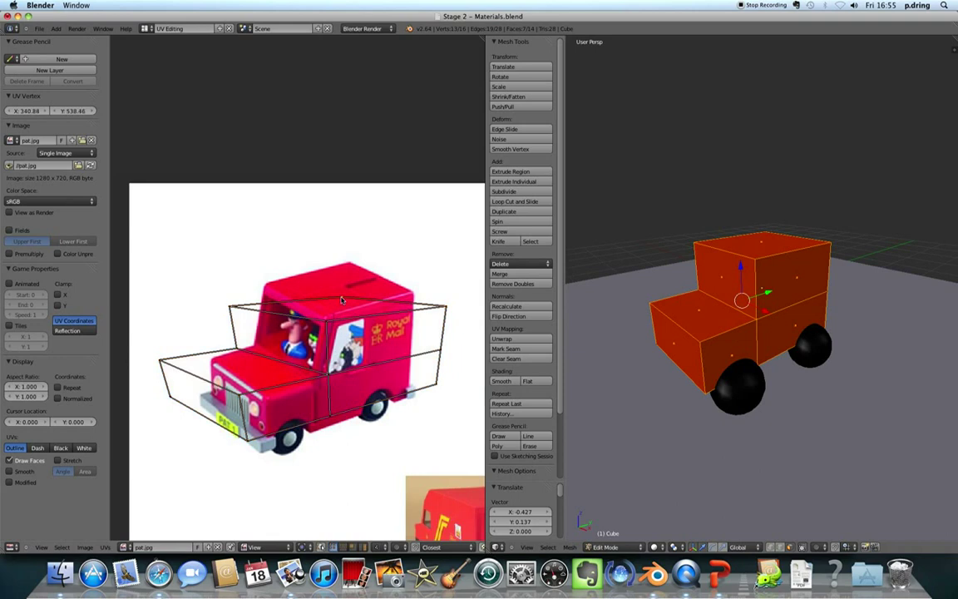
right_click(230, 308)
key("g")
left_click(350, 268)
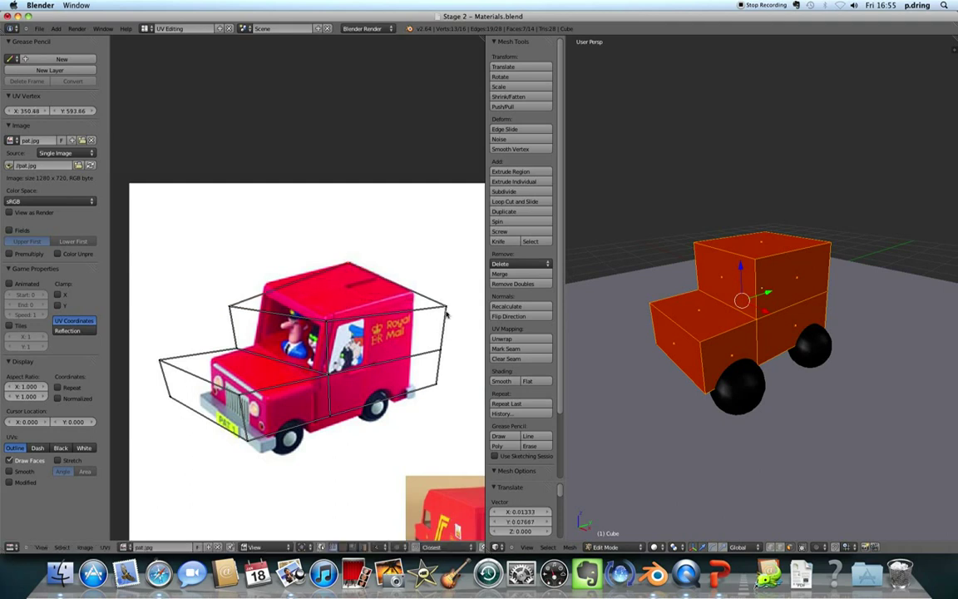
right_click_drag(448, 309, 399, 303)
right_click_drag(325, 321, 326, 319)
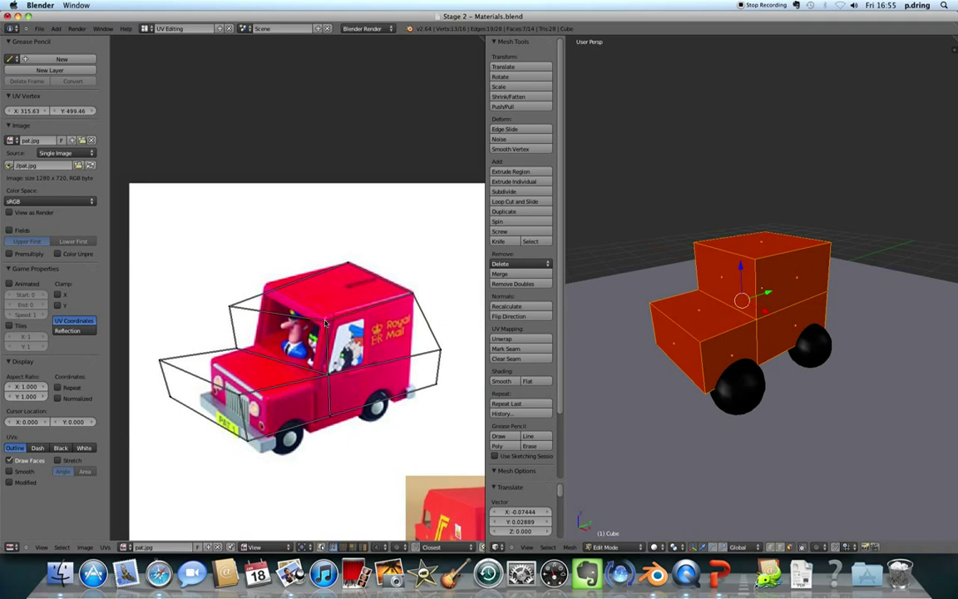
right_click_drag(231, 308, 267, 287)
Step: Move the windscreen-base corners, bonnet front corners and the grille's far lower corner of the UV layout onto the first van picture
right_click_drag(239, 349, 255, 345)
key("g")
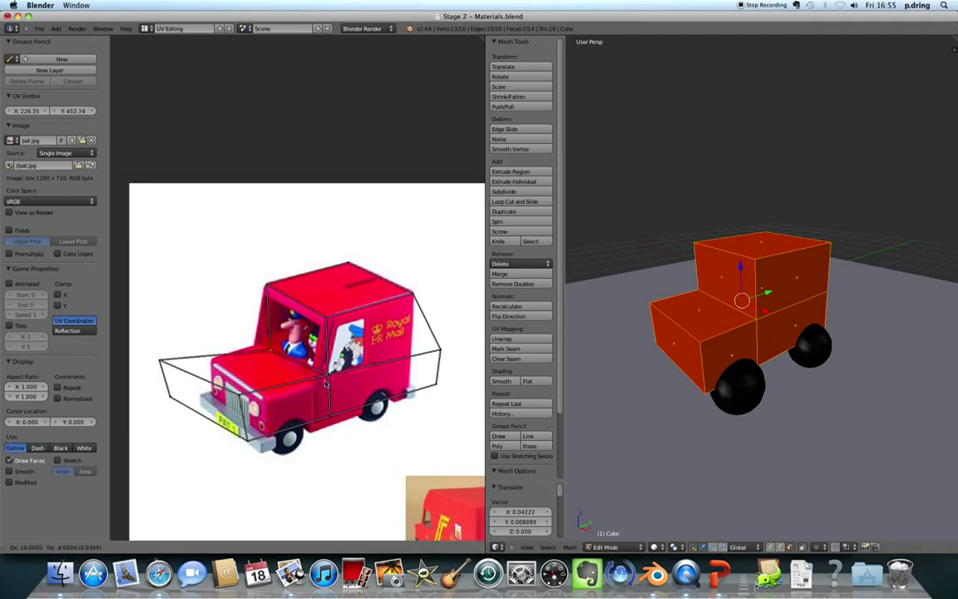
left_click(317, 377)
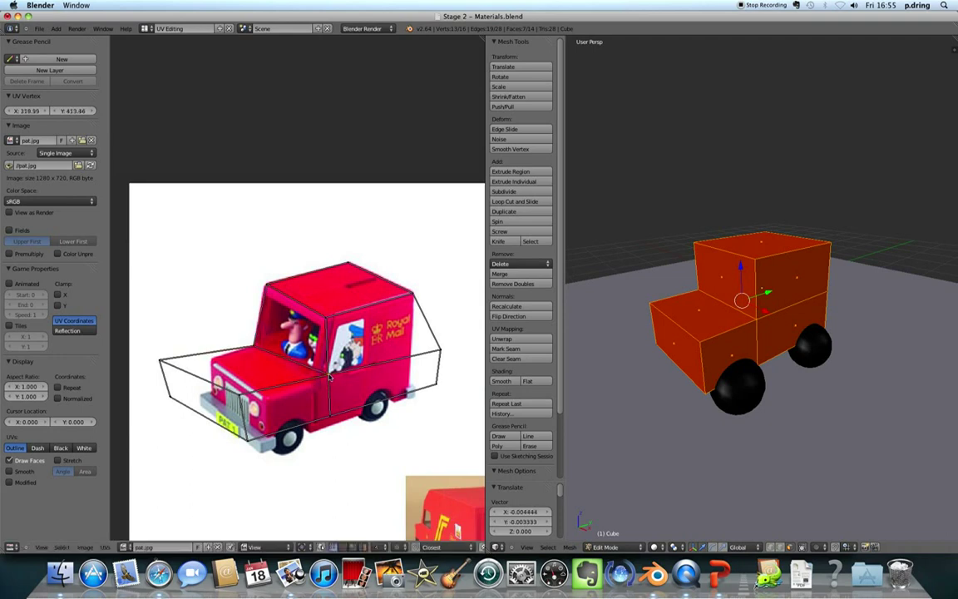
right_click_drag(329, 377, 268, 401)
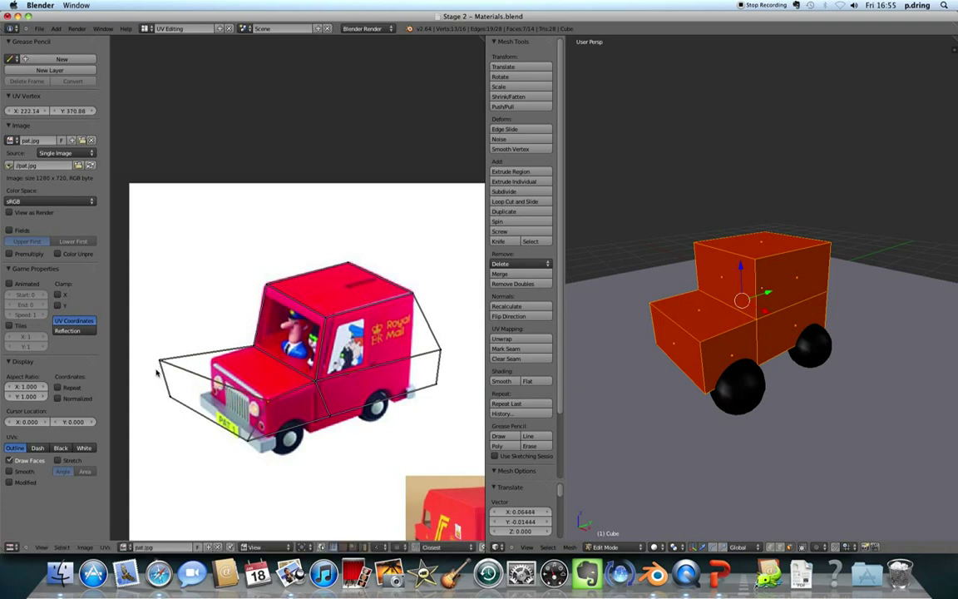
right_click_drag(158, 364, 207, 367)
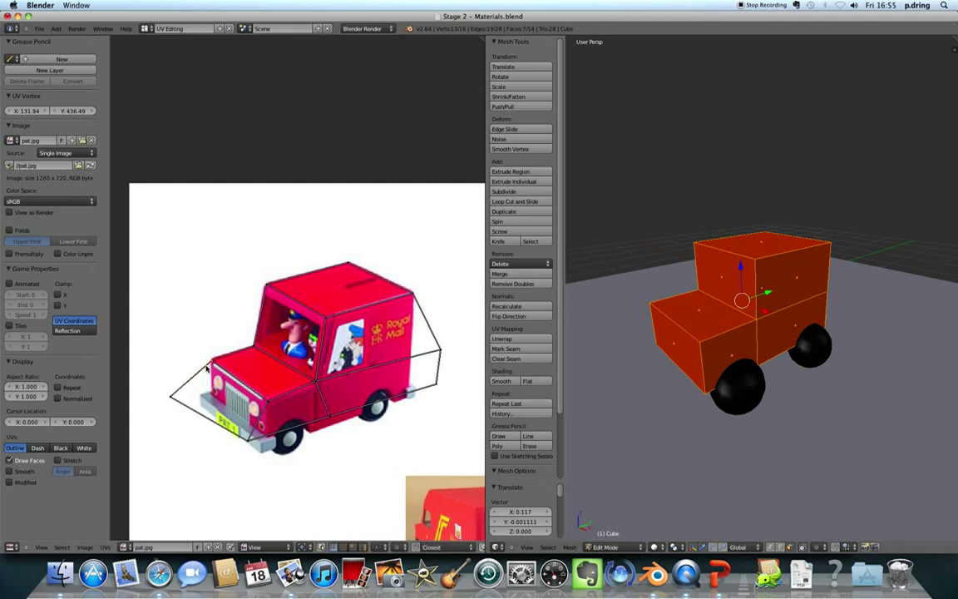
right_click_drag(172, 399, 212, 398)
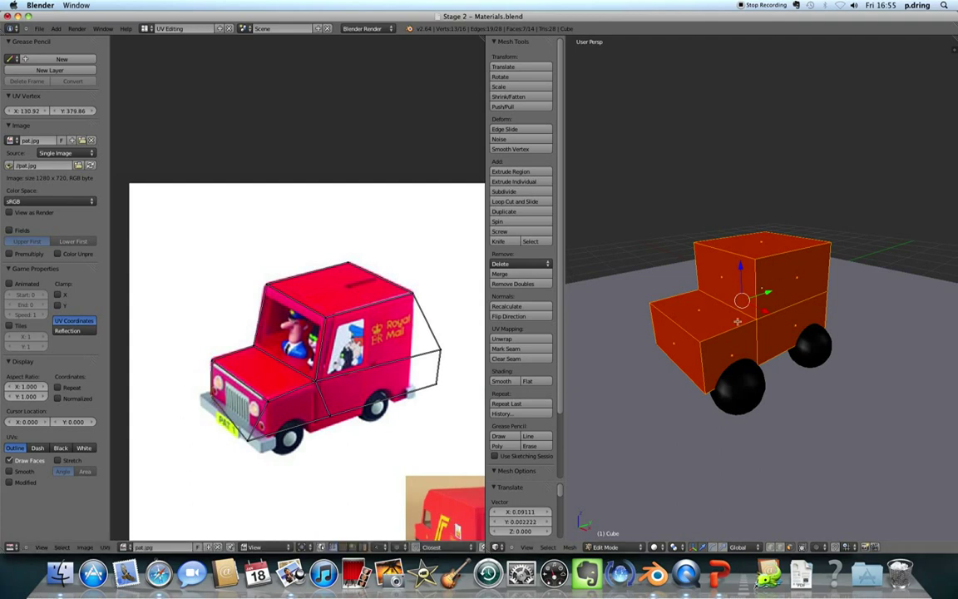
Step: Display the model with Texture shading and move the remaining rear-edge and lower side UV corners onto the first van picture
left_click(657, 546)
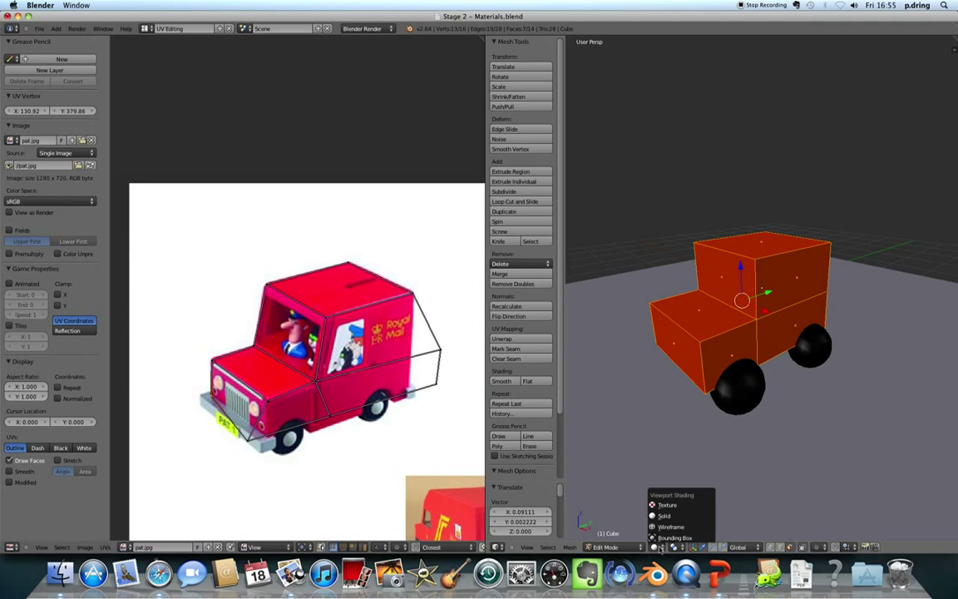
left_click(664, 504)
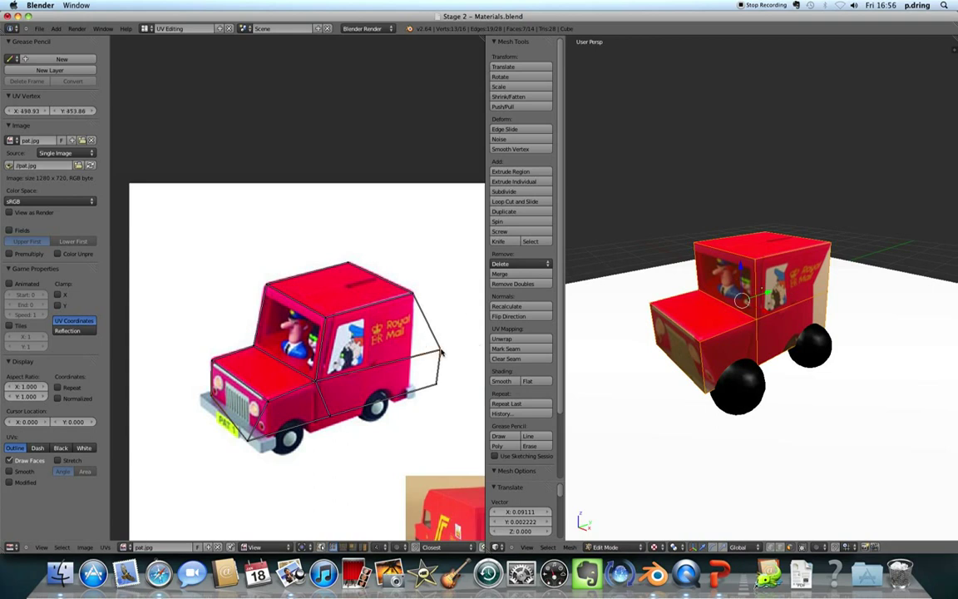
key("g")
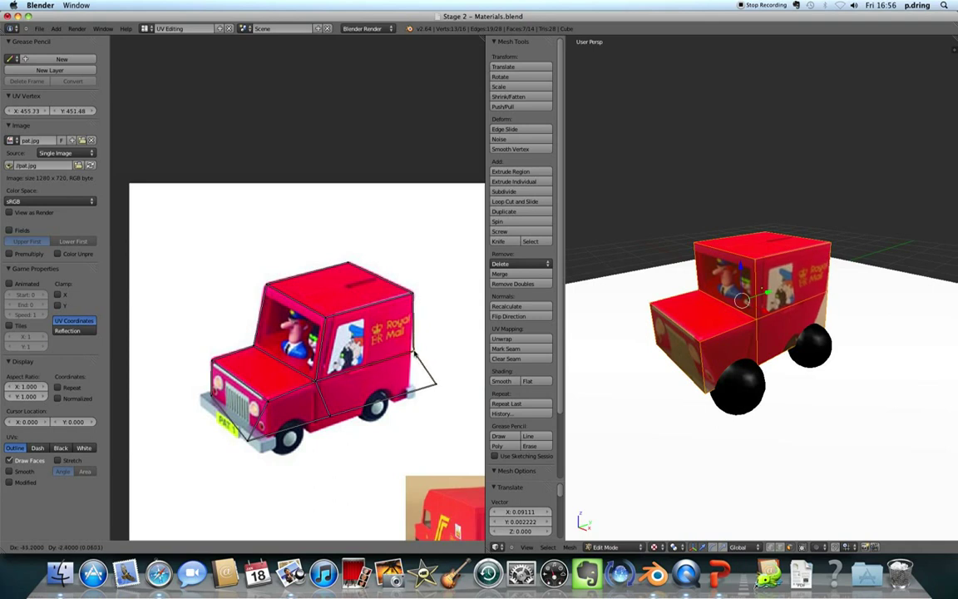
left_click(439, 384)
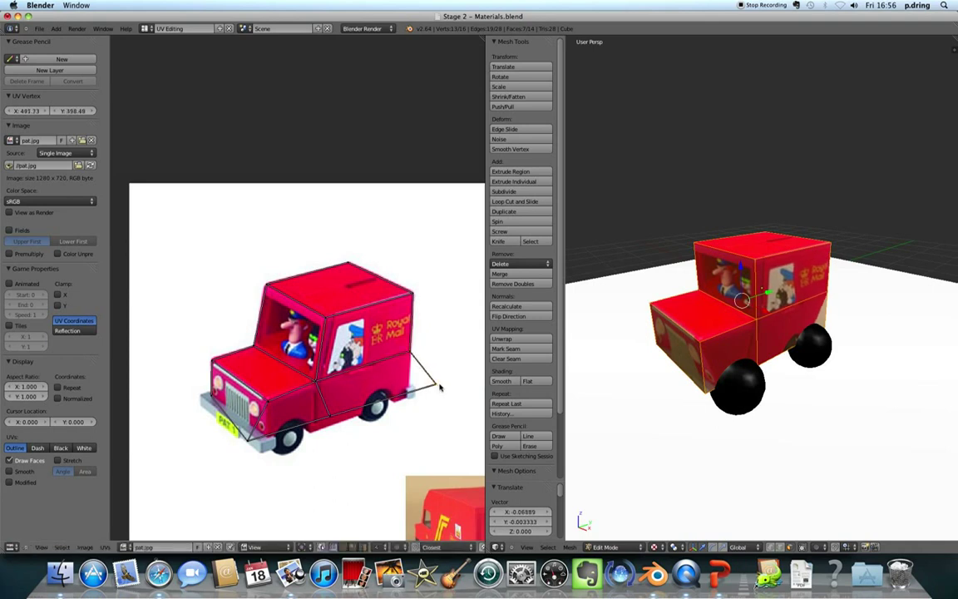
key("g")
left_click(403, 404)
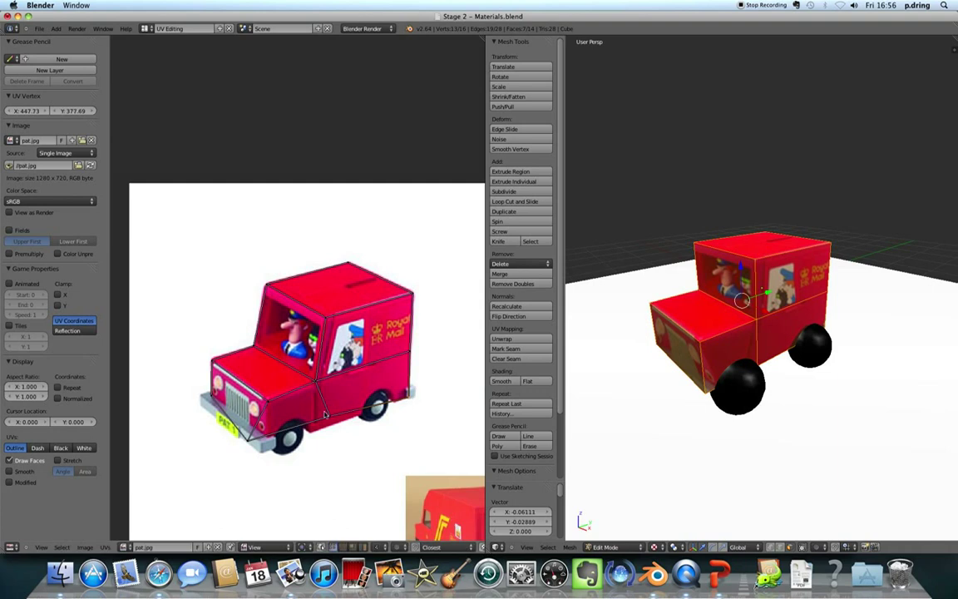
key("g")
left_click(258, 443)
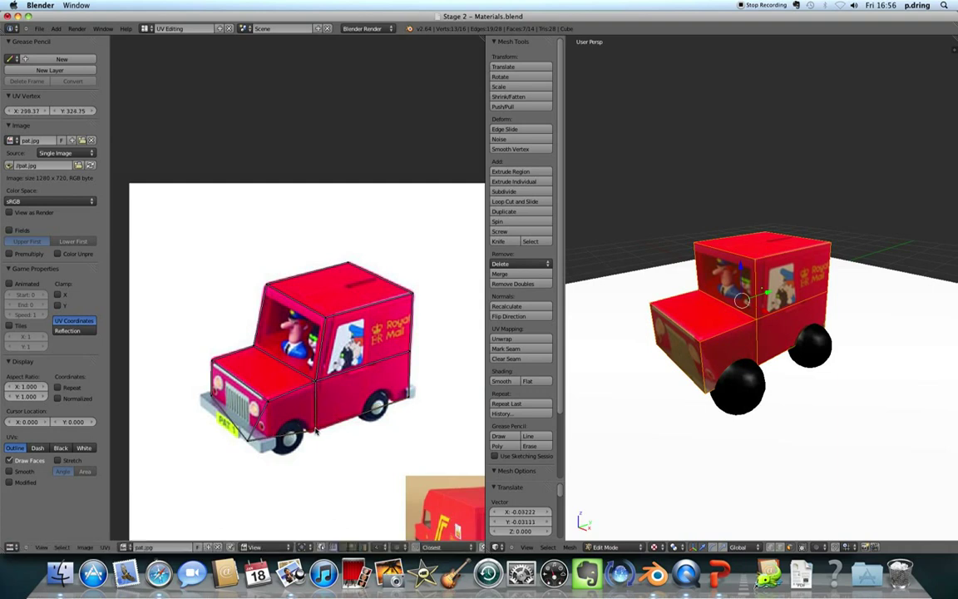
key("g")
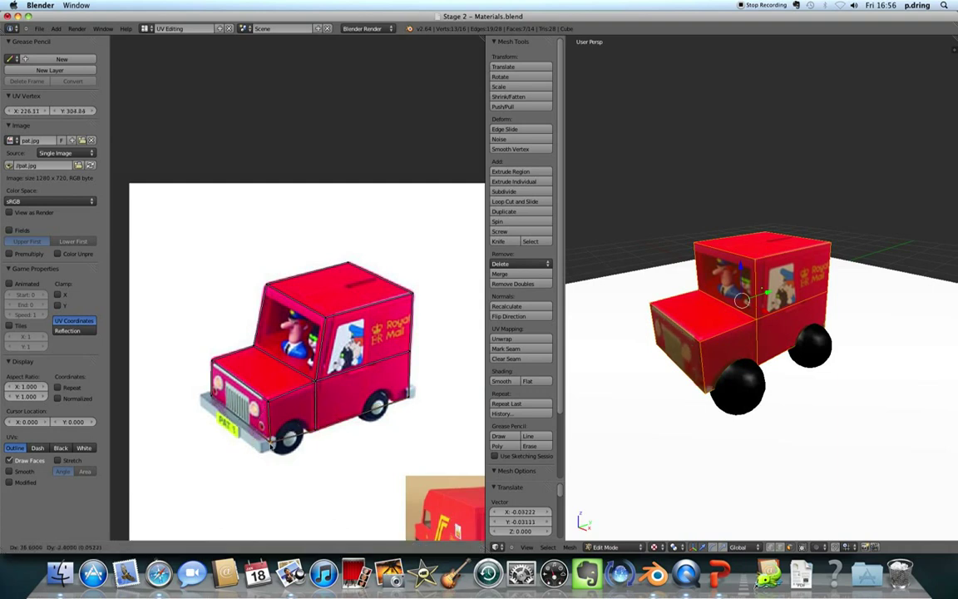
left_click(269, 448)
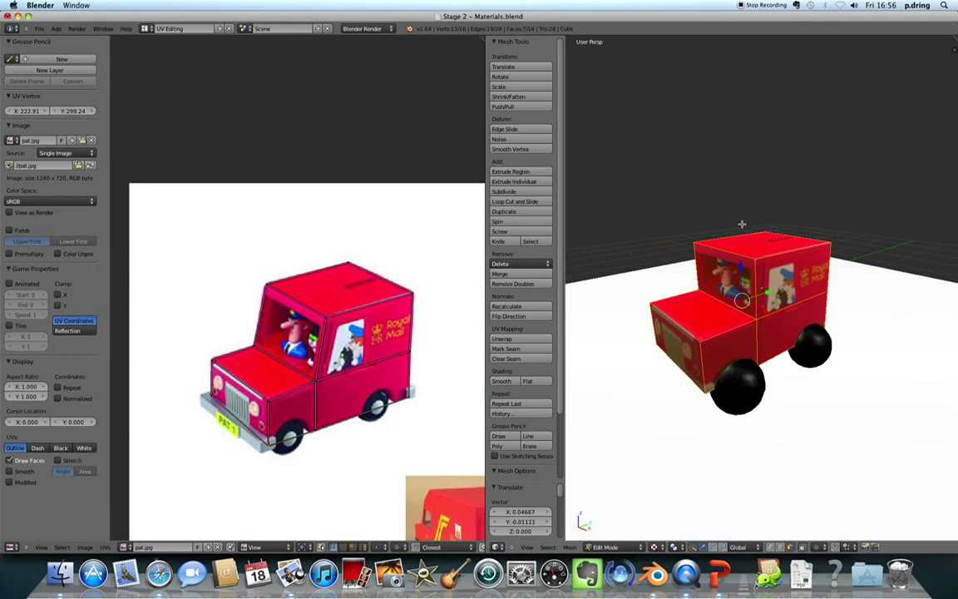
Step: Select the three untextured faces on the van's opposite side and assign the pat.jpg image to them
middle_click_drag(695, 300, 594, 287)
scroll(298, 288, "down", 4)
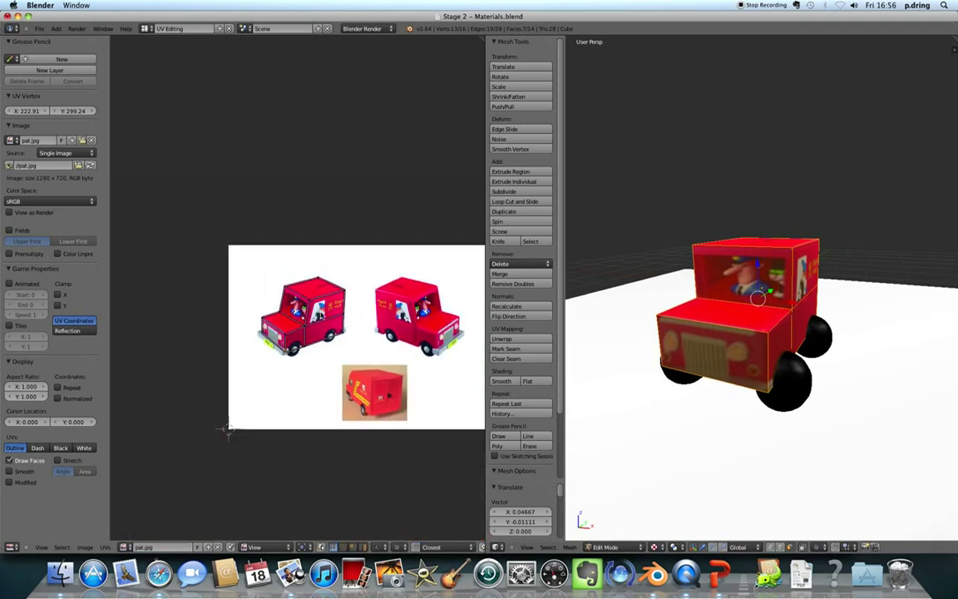
middle_click_drag(658, 278, 807, 317)
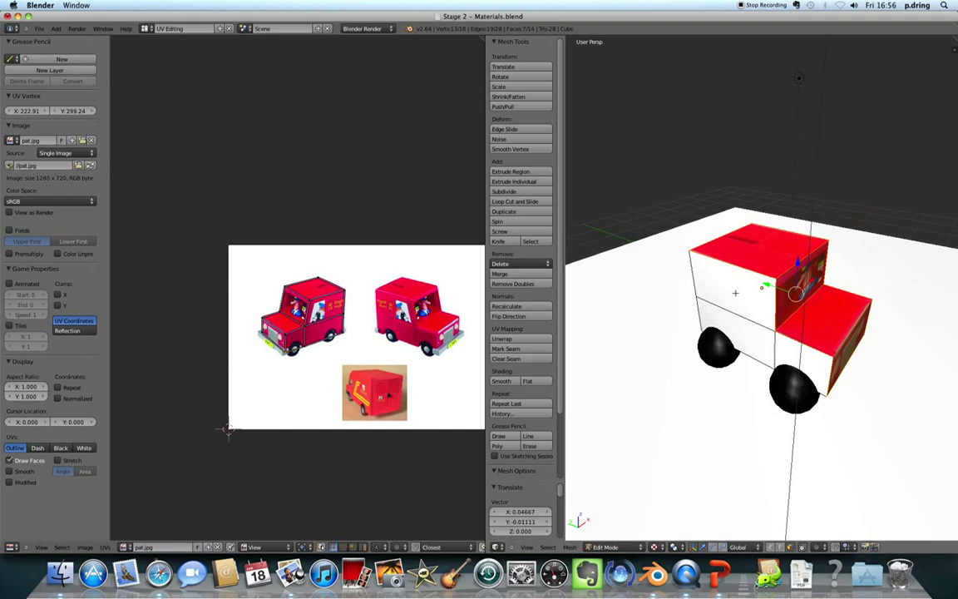
right_click(735, 293)
right_click(732, 324)
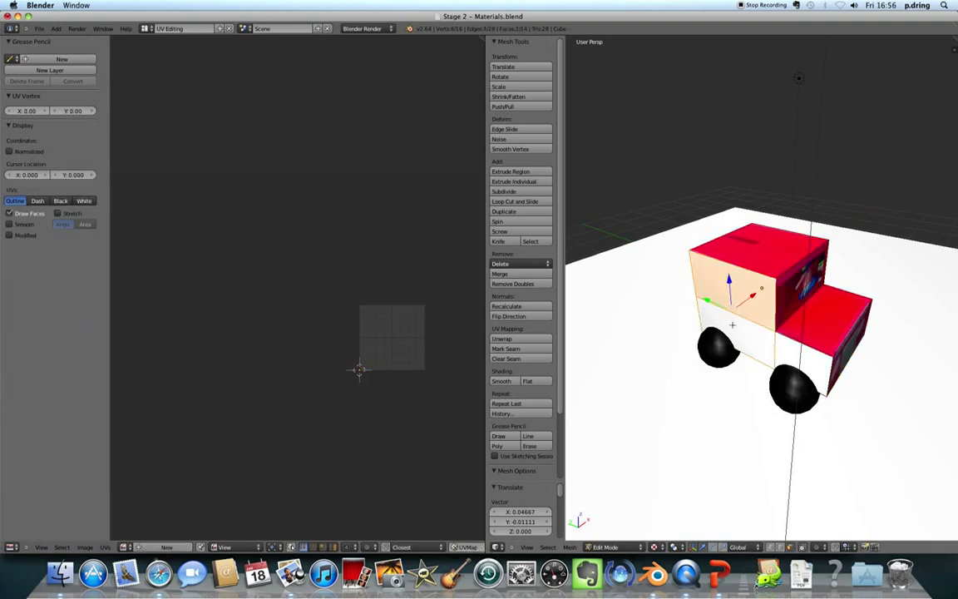
right_click(805, 357, "shift")
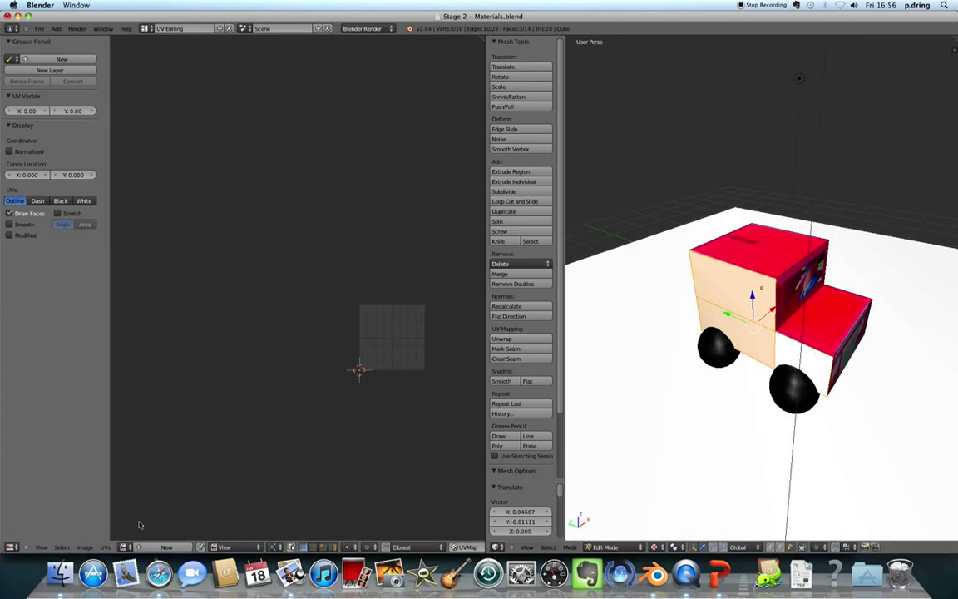
left_click(123, 547)
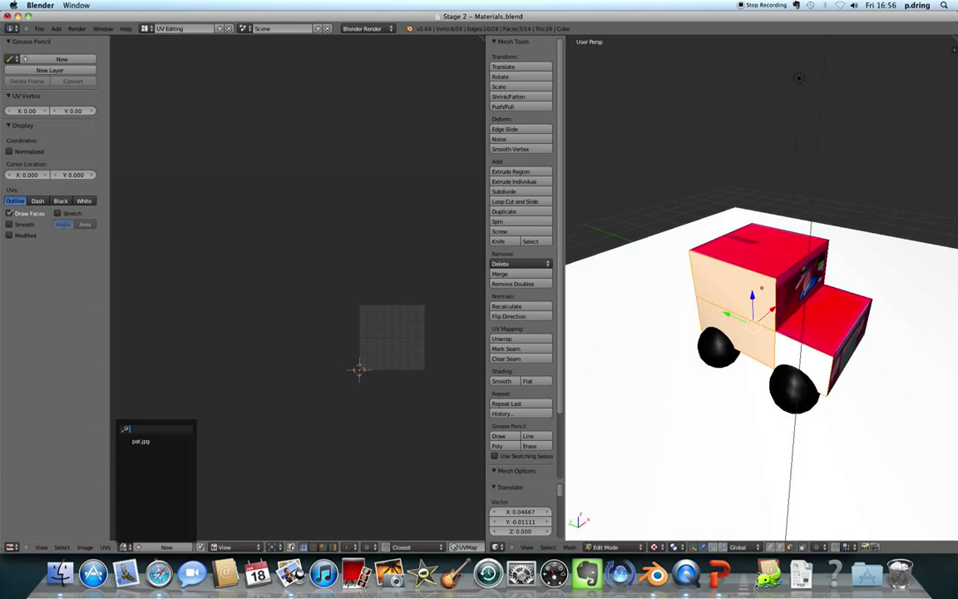
left_click(139, 441)
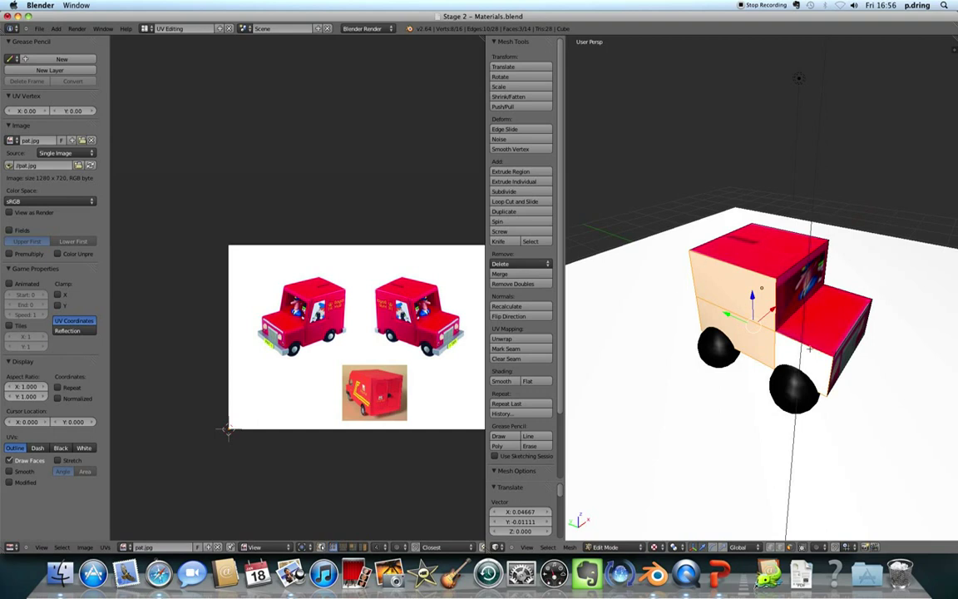
Step: Unwrap the selected side faces with Project From View and move their UV layout over the second van picture
left_click(509, 339)
left_click(509, 341)
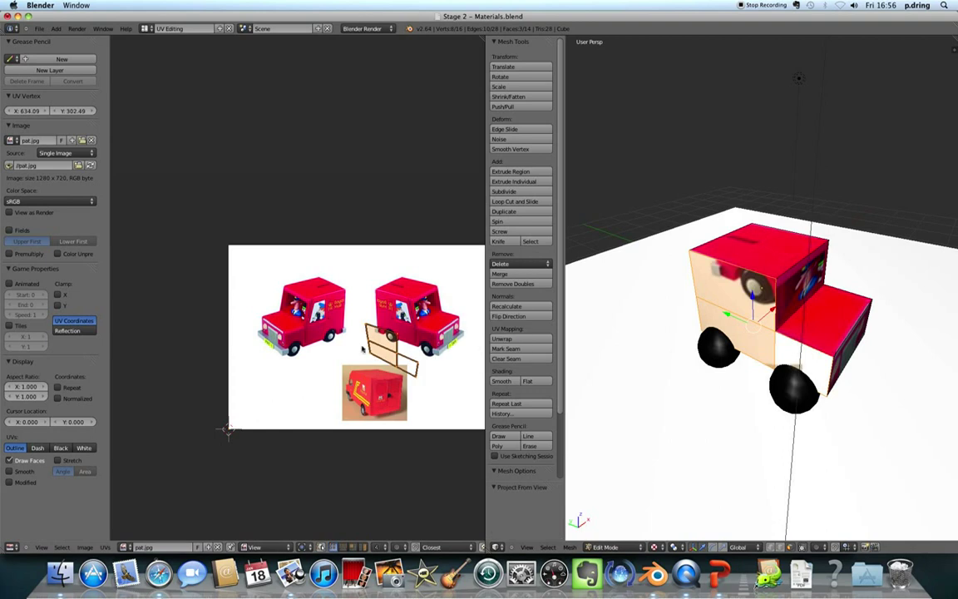
key("g")
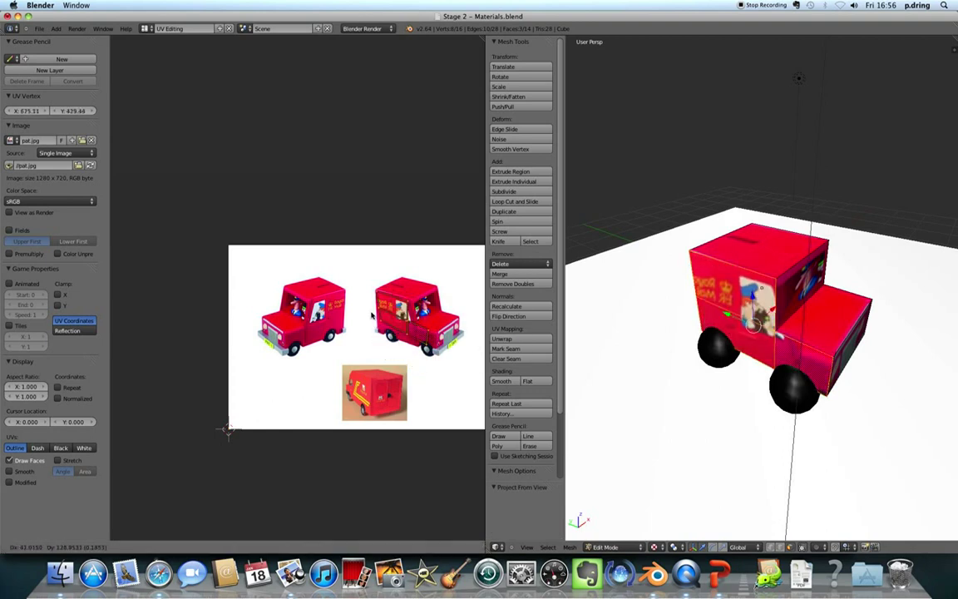
left_click(372, 312)
Step: Move the side layout's front roof corner and windscreen-base corner onto the matching points of the second van picture
scroll(371, 313, "up", 2)
middle_click_drag(450, 322, 327, 322)
scroll(326, 321, "up", 2)
middle_click_drag(376, 368, 329, 328)
scroll(356, 308, "up", 2)
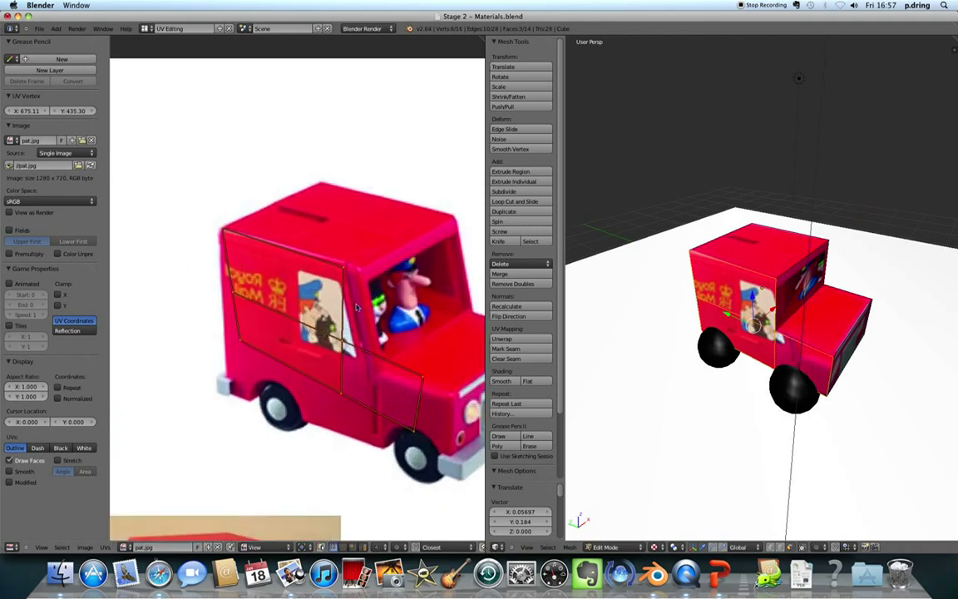
right_click(345, 269)
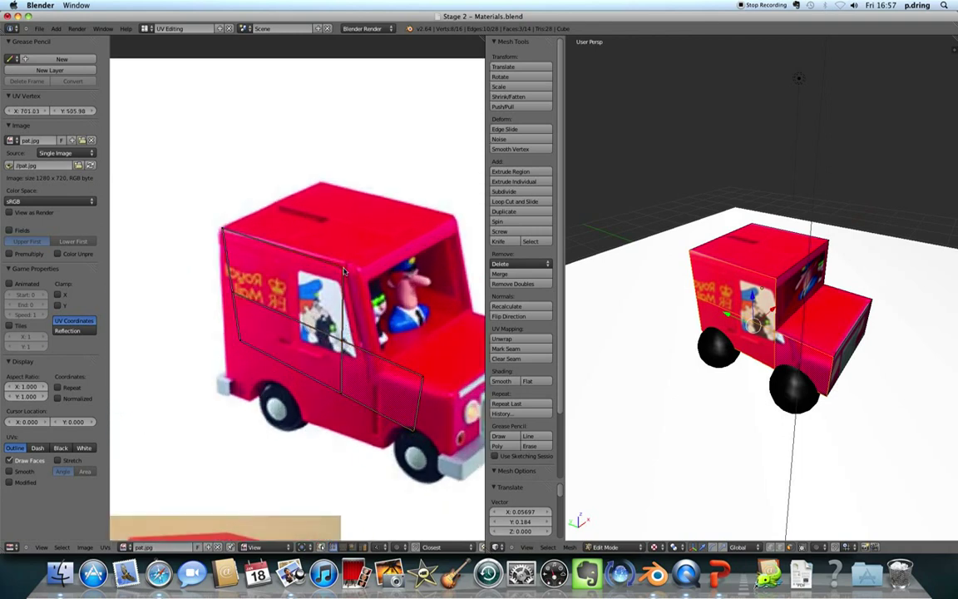
key("g")
left_click(365, 276)
key("g")
left_click(357, 271)
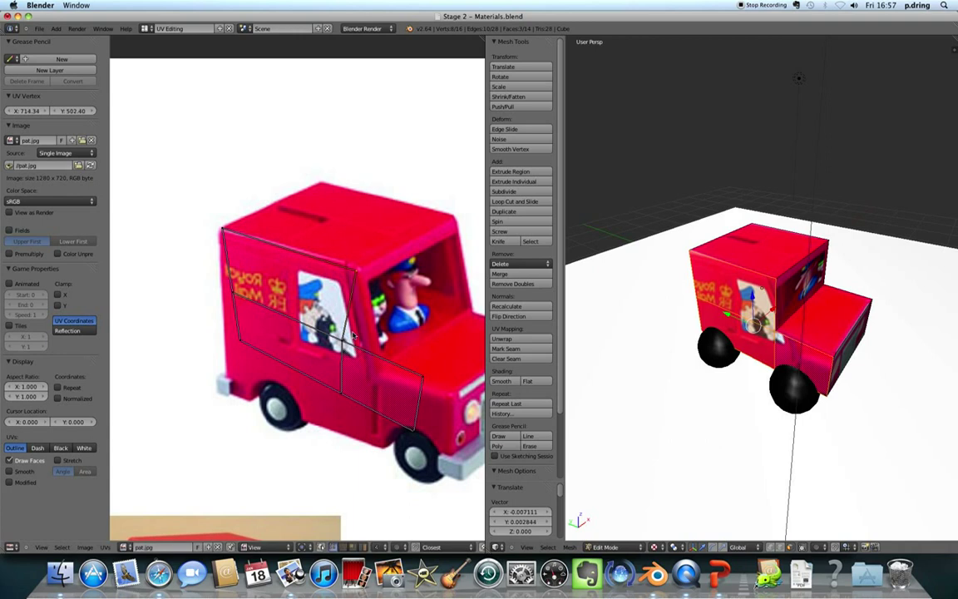
right_click(346, 341)
key("g")
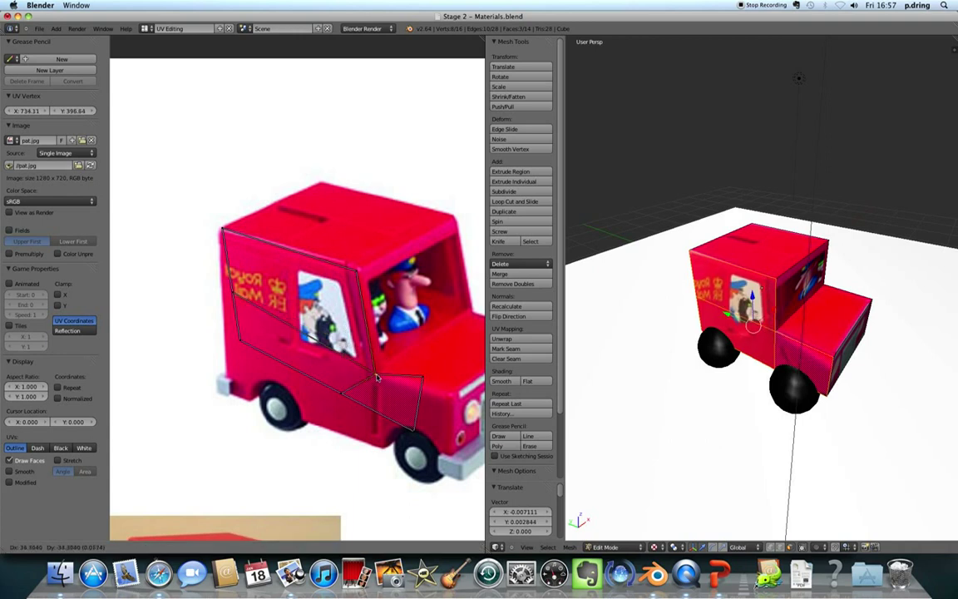
left_click(387, 378)
key("g")
left_click(399, 379)
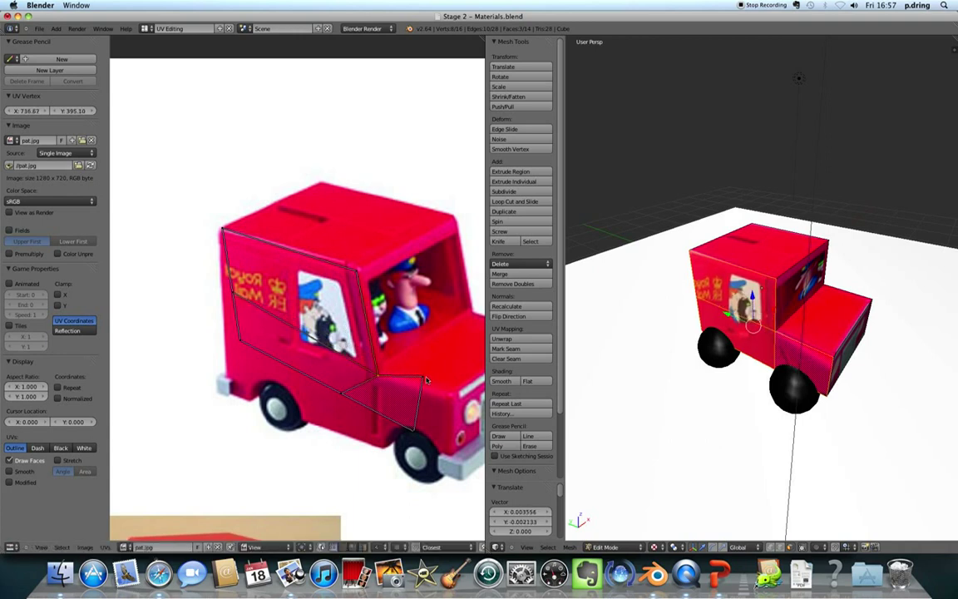
Step: Move the bonnet side's front upper and lower UV corners and the cab's lower front corner onto the second van picture
key("g")
left_click(452, 401)
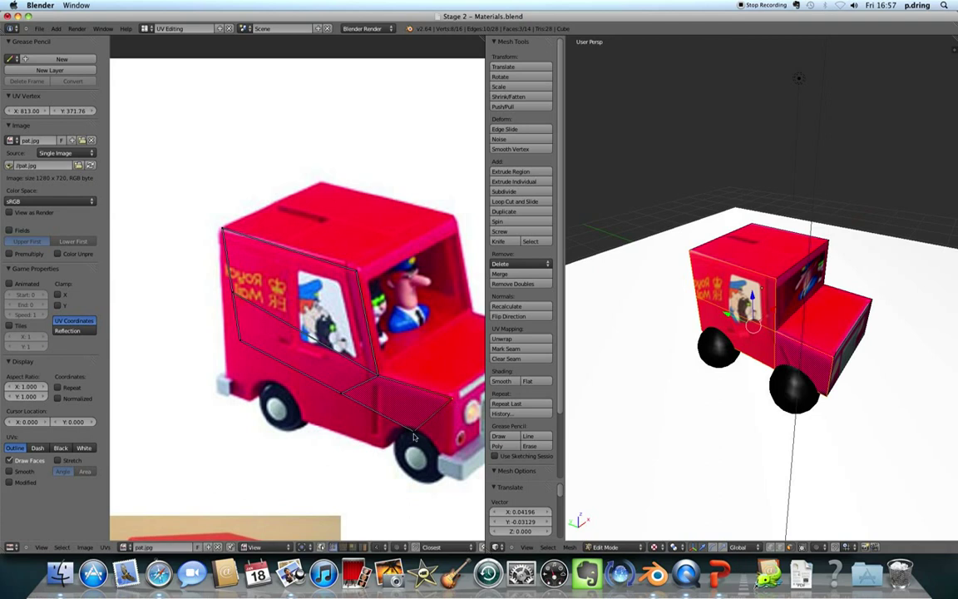
key("g")
left_click(405, 420)
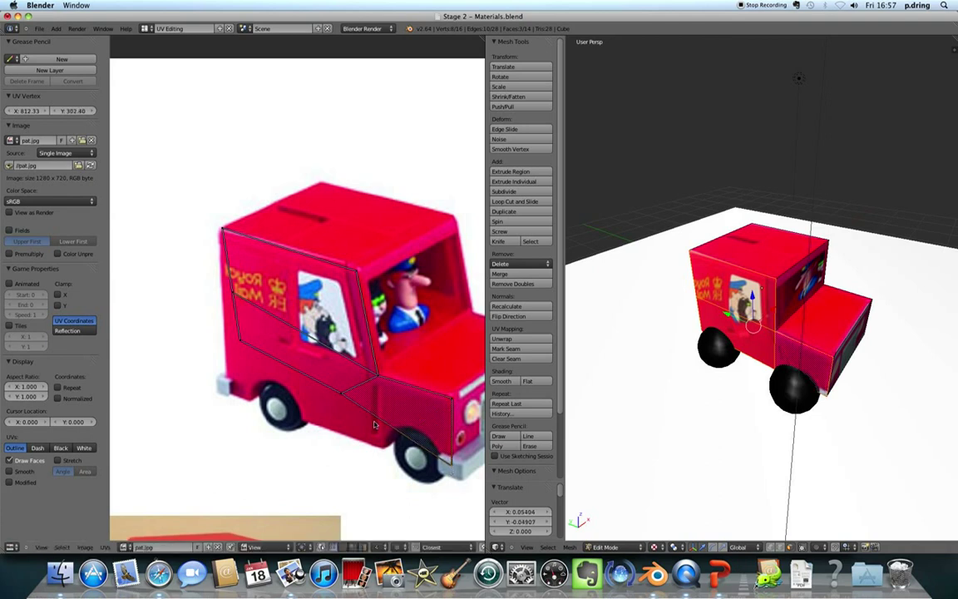
key("g")
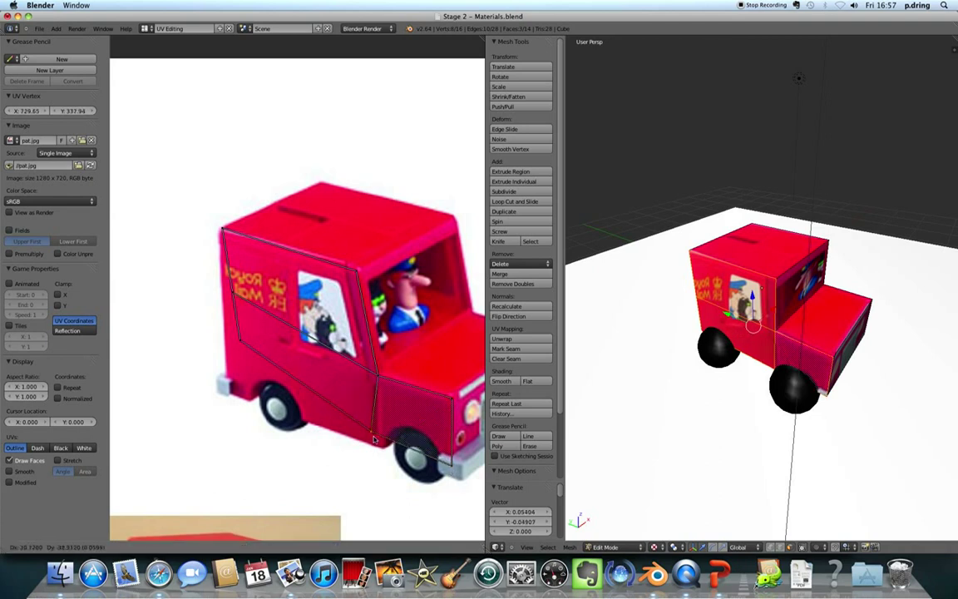
left_click(380, 449)
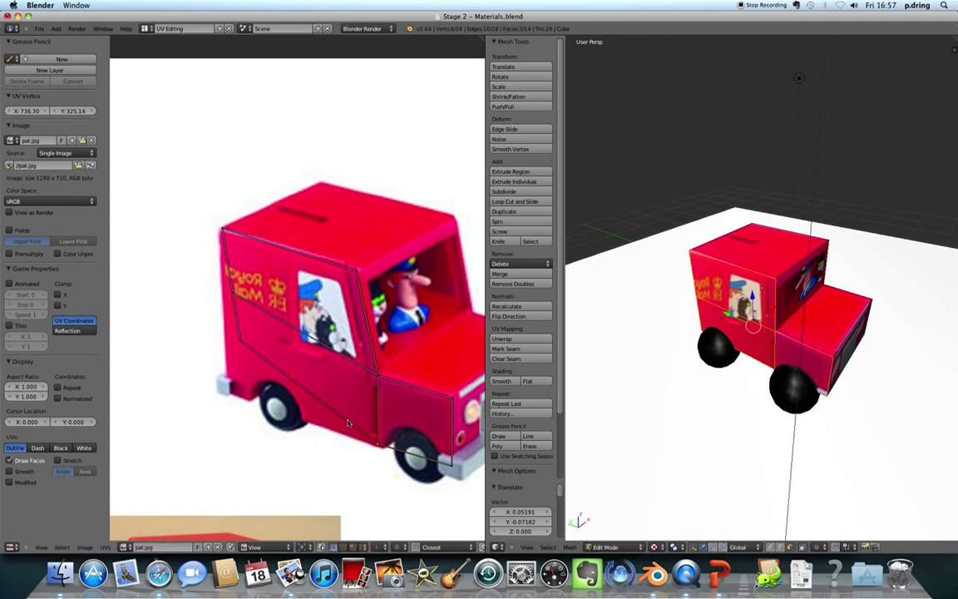
Step: Move the side layout's rear bottom and rear middle UV corners onto the rear edge of the second van picture
right_click(239, 344)
key("g")
left_click(229, 387)
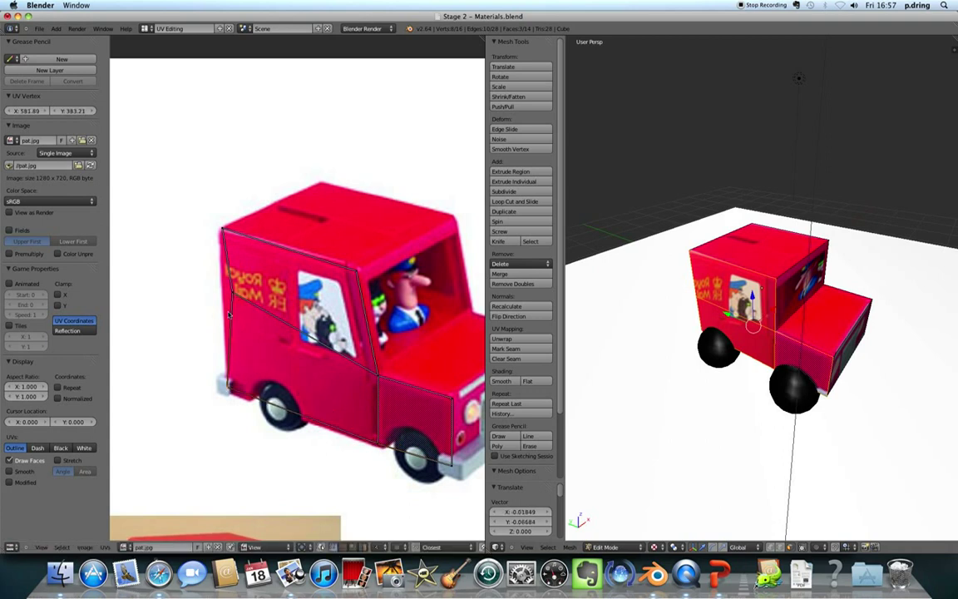
right_click(233, 296)
key("g")
left_click(225, 329)
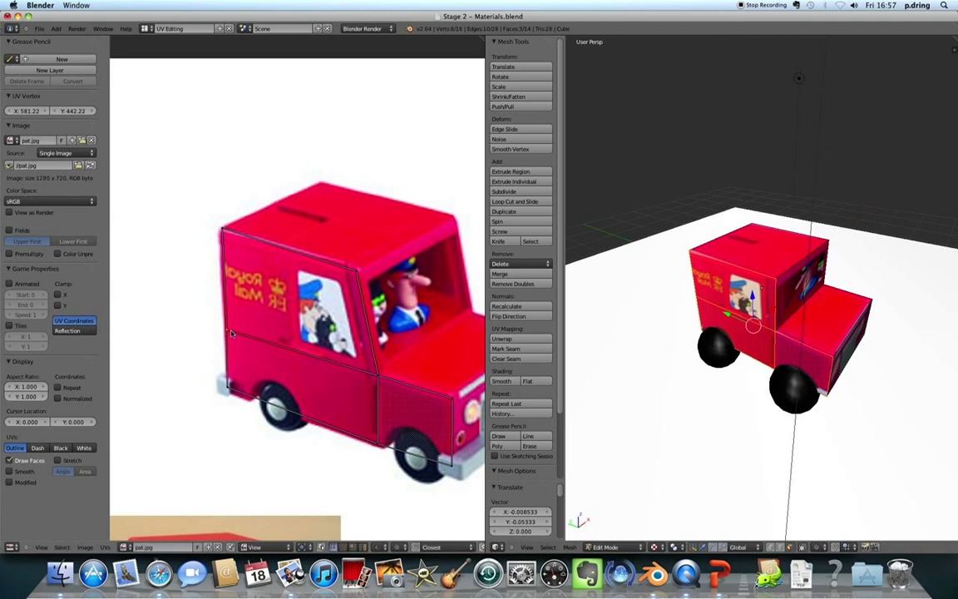
Step: Select the upper and lower faces on the van's back and assign the pat.jpg image to them
mouse_move(838, 334)
middle_mouse_down()
mouse_move(777, 340)
mouse_move(775, 270)
mouse_move(774, 293)
mouse_move(807, 320)
mouse_move(843, 330)
middle_mouse_up()
scroll(284, 344, "down", 4)
middle_click_drag(299, 438, 314, 291)
scroll(367, 371, "up", 2)
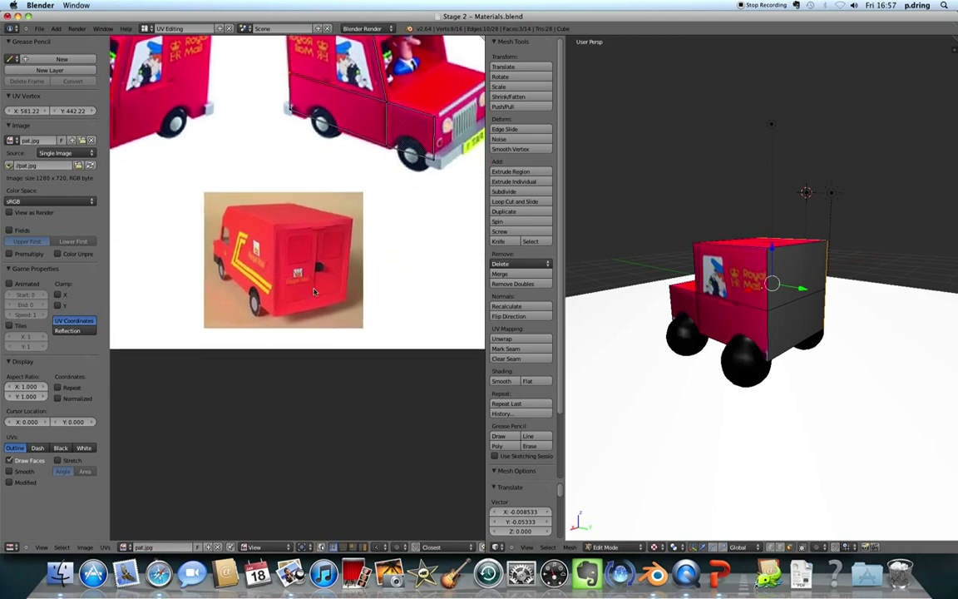
scroll(314, 291, "up", 1)
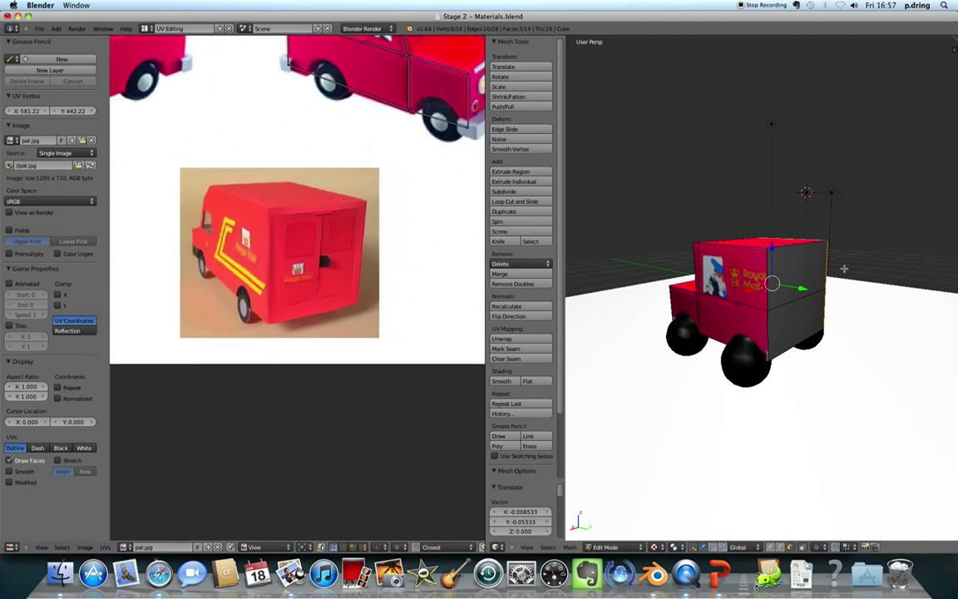
middle_click_drag(858, 306, 833, 319)
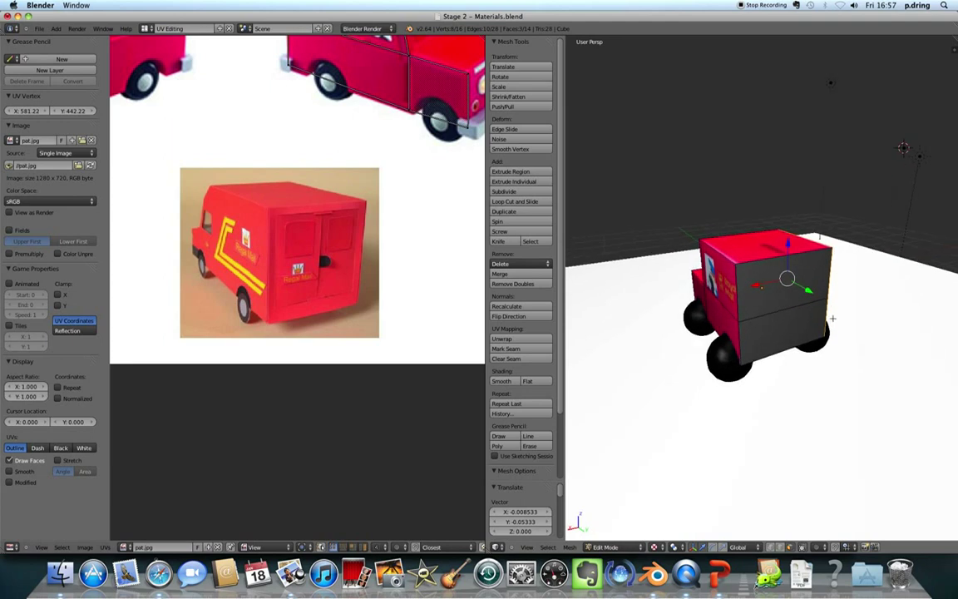
right_click(791, 285)
right_click(786, 325, "shift")
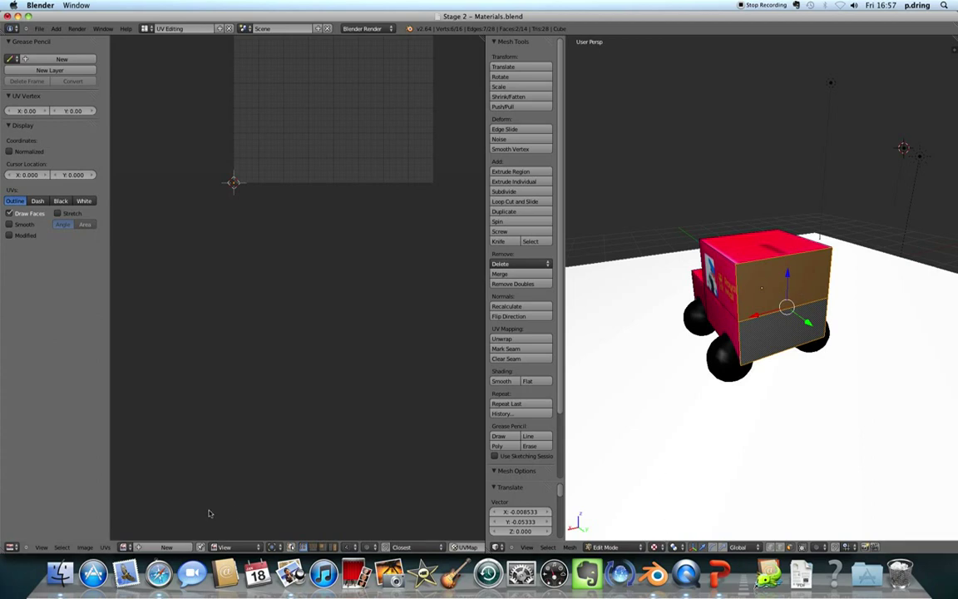
left_click(124, 546)
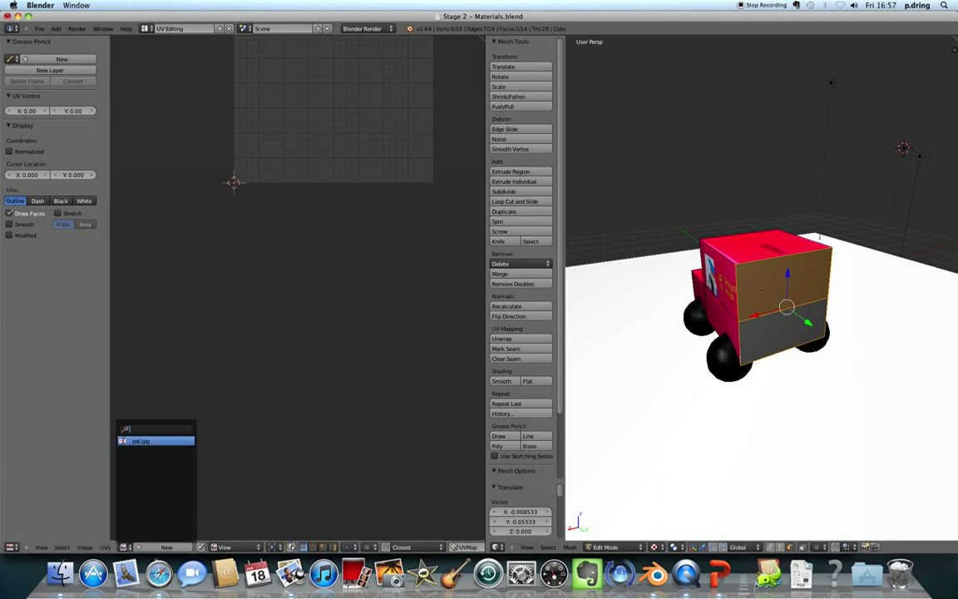
left_click(113, 397)
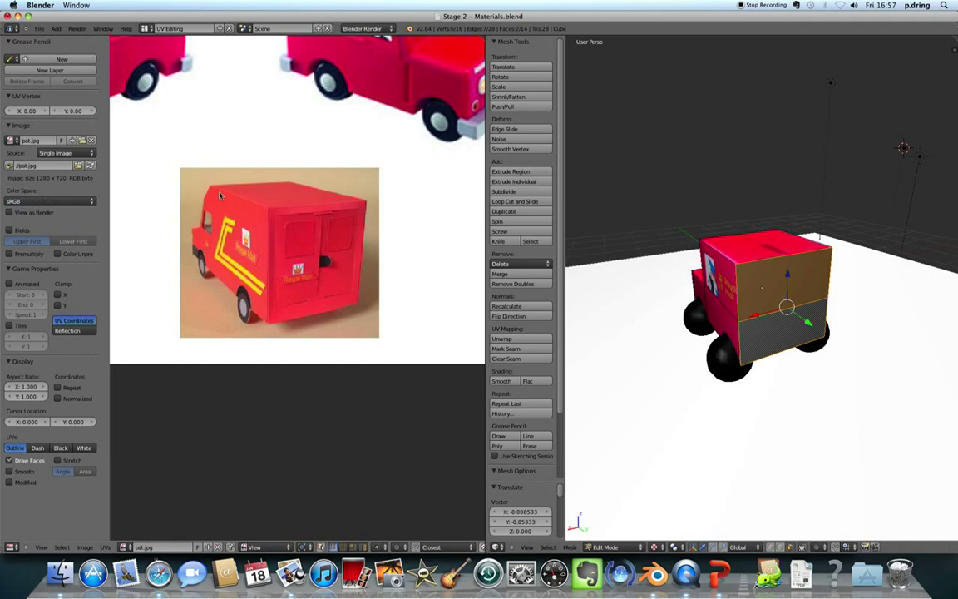
Step: Unwrap the selected back faces with Project From View and move their UV layout over the rear-view van picture
left_click(520, 339)
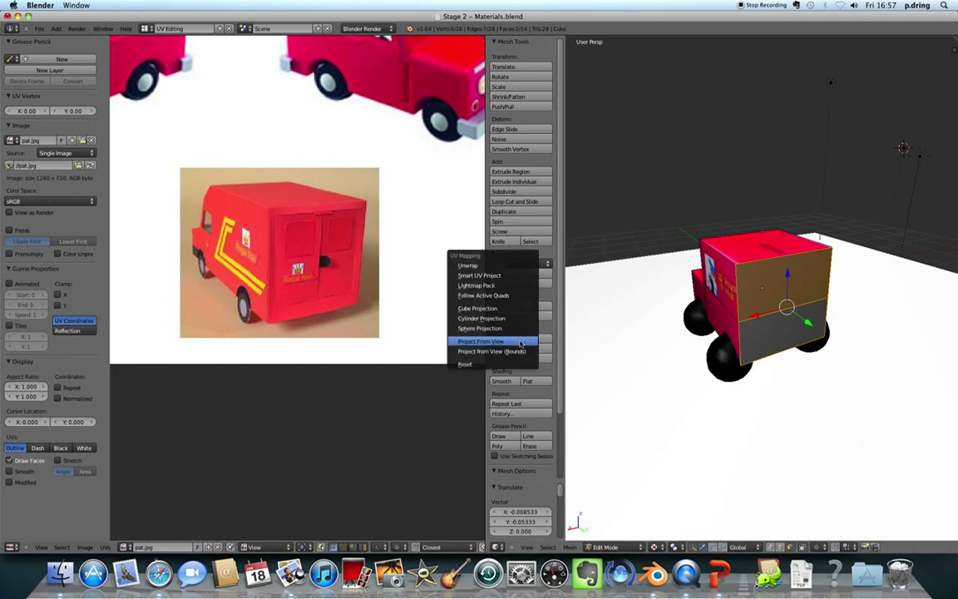
left_click(496, 342)
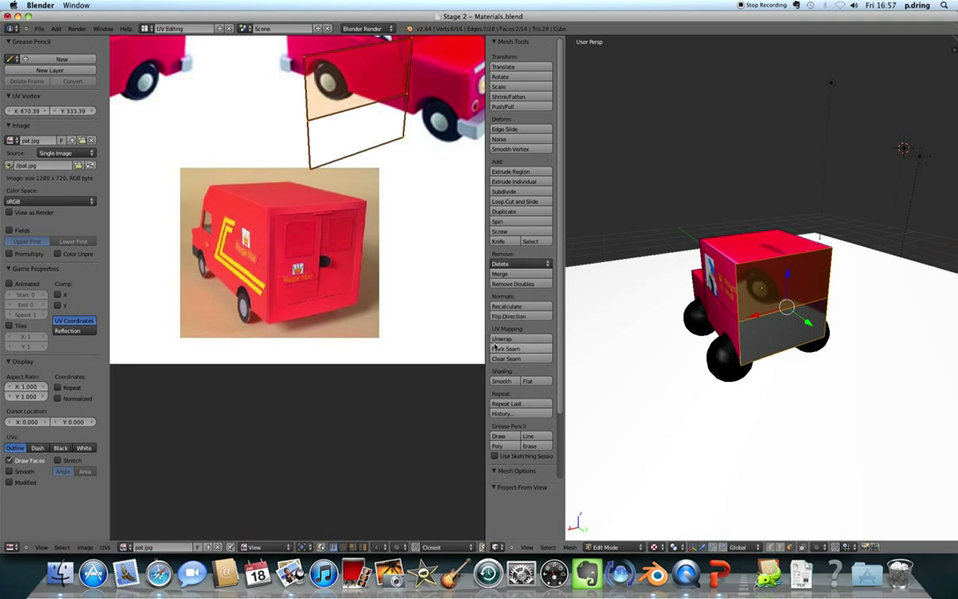
key("g")
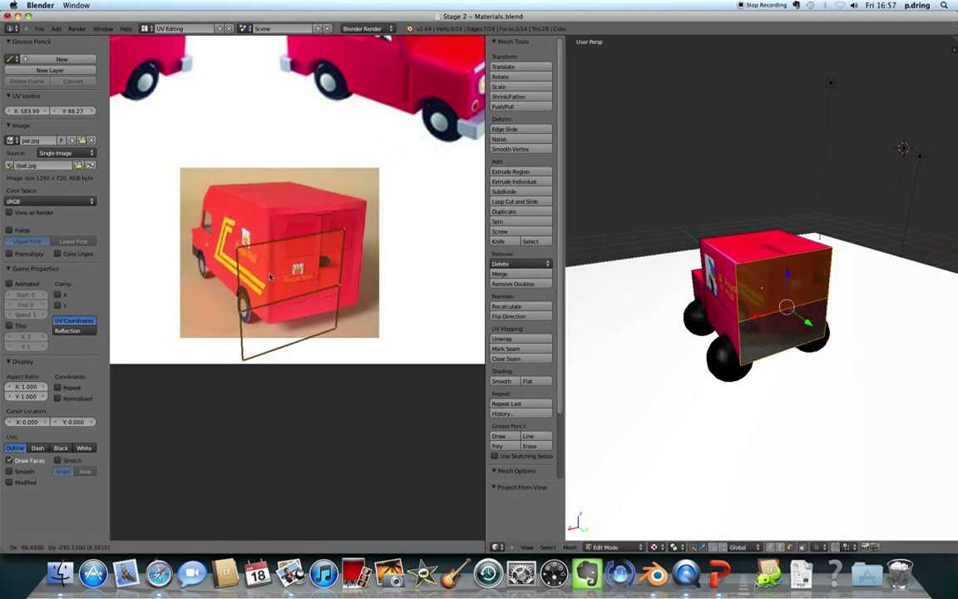
left_click(332, 197)
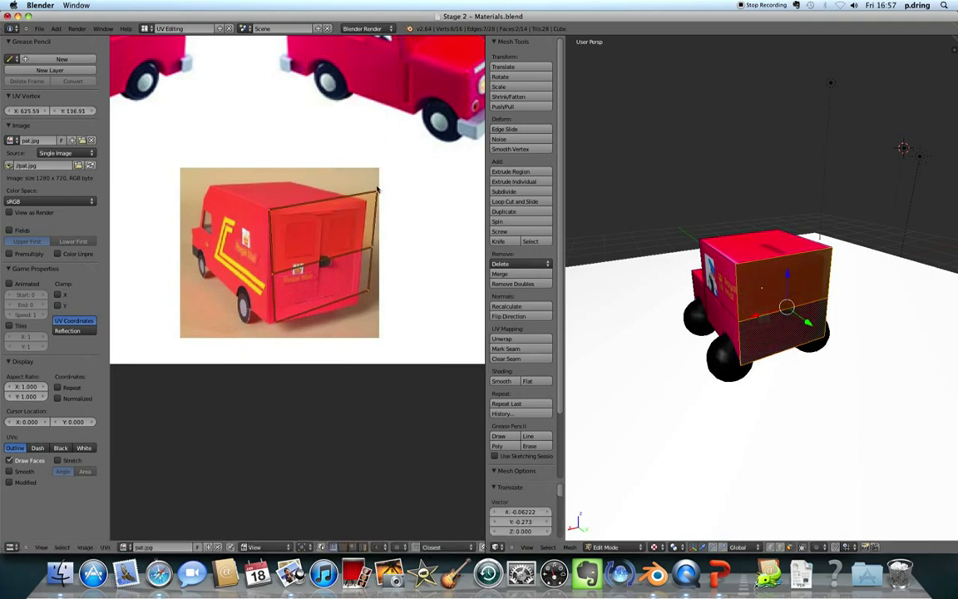
Step: Move the back layout's right-hand upper, middle and lower UV corners onto the right edge of the pictured van's back
right_click(377, 192)
key("g")
left_click(365, 203)
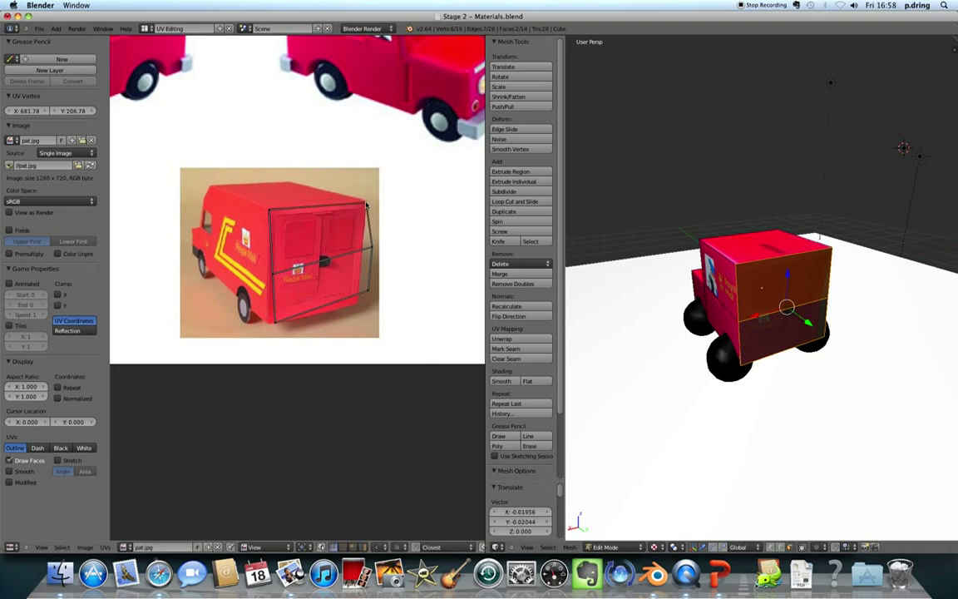
key("g")
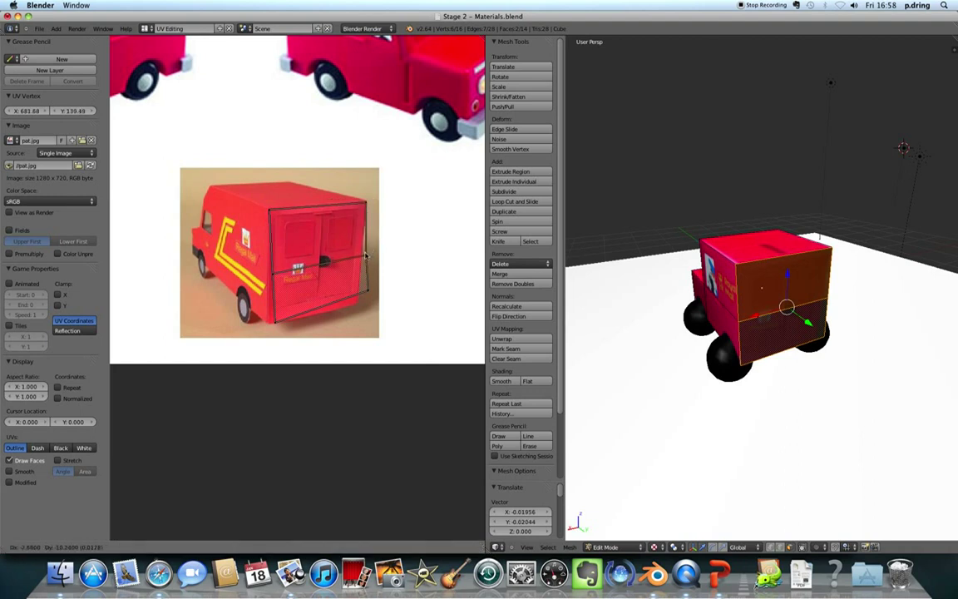
left_click(364, 263)
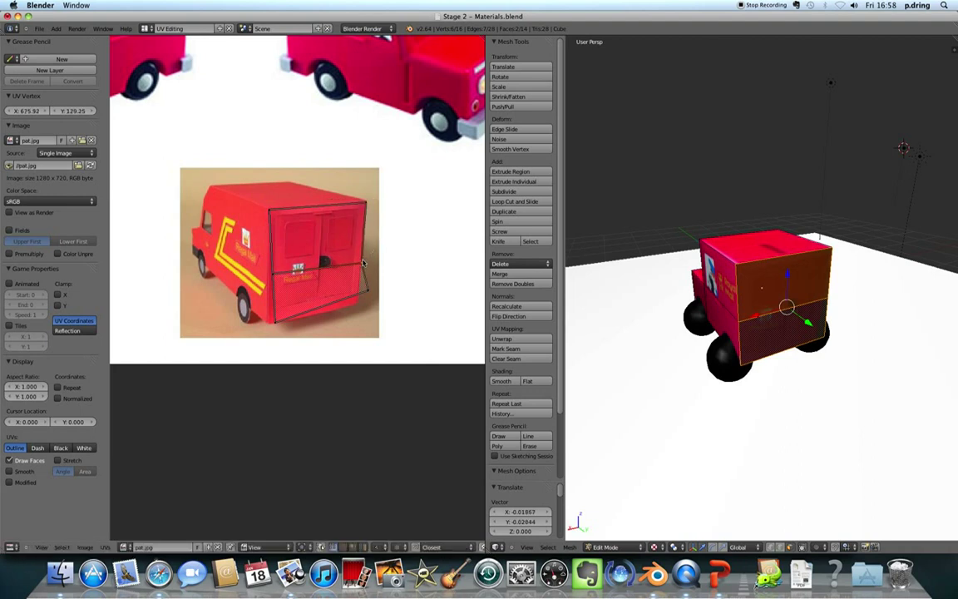
left_click(358, 306)
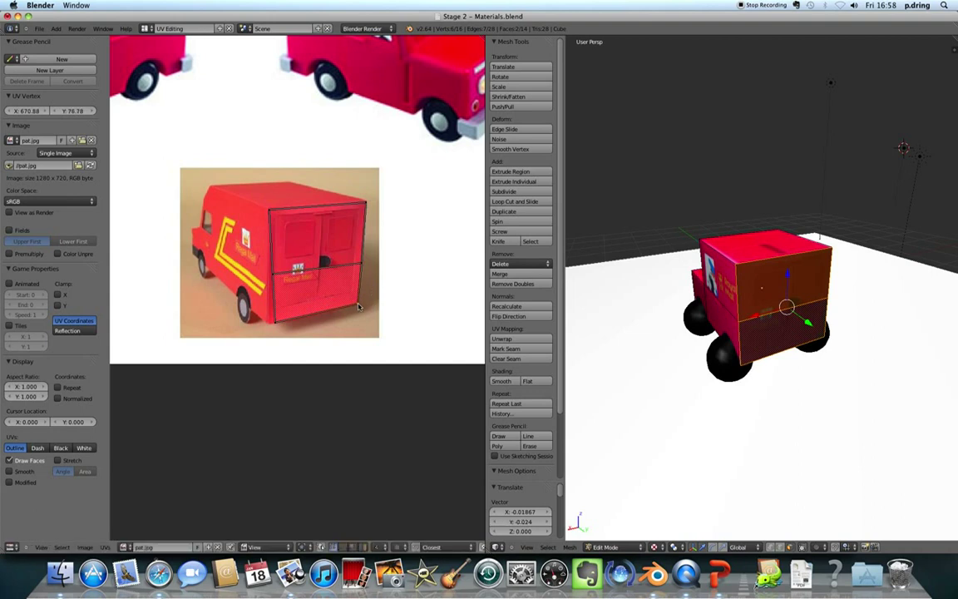
Step: Move the back layout's left-hand lower and middle UV corners onto the left edge of the pictured van's back
right_click(275, 325)
key("g")
left_click(269, 325)
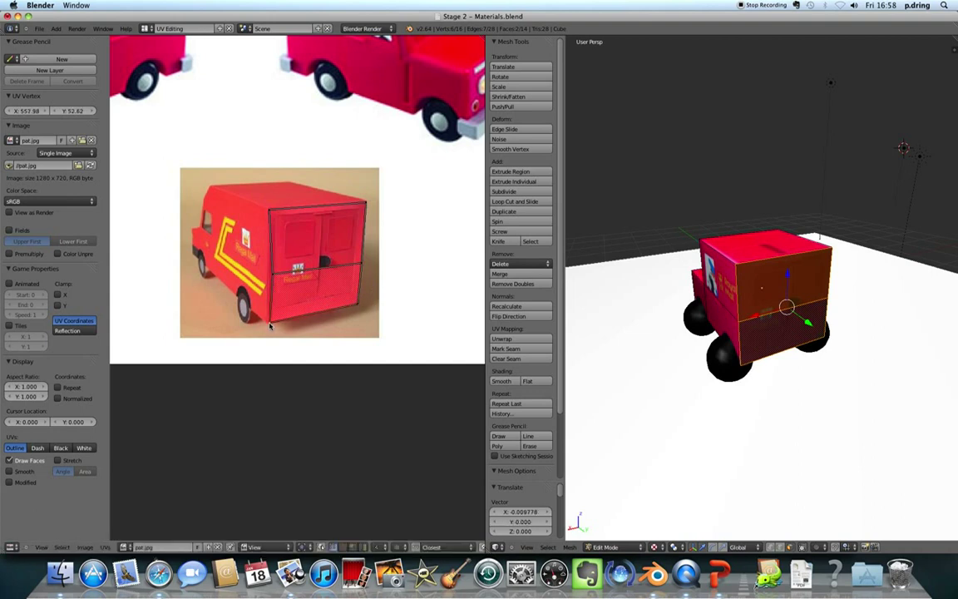
right_click(274, 277)
key("g")
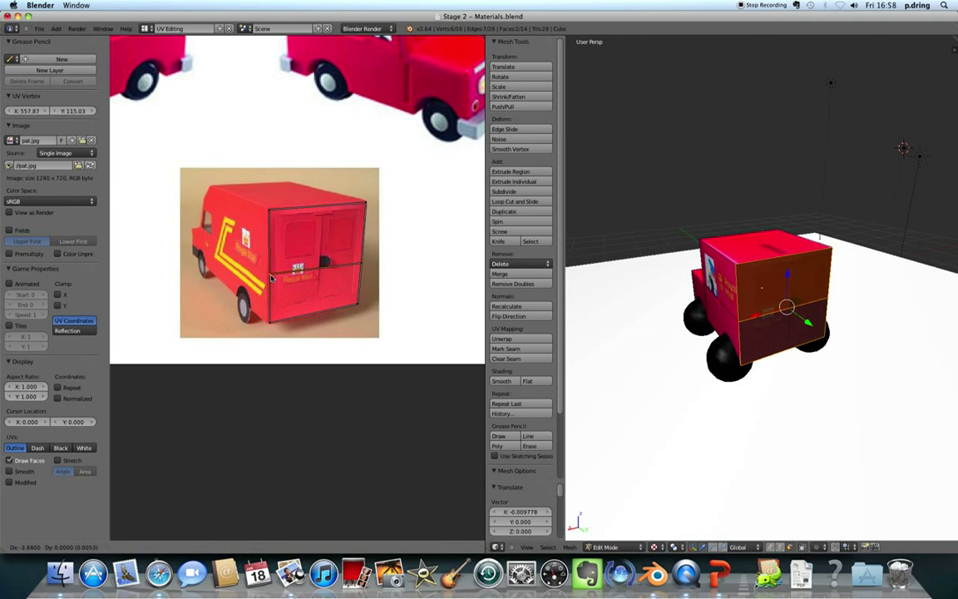
left_click(268, 278)
Step: Deselect all of the van's faces and return to Object Mode
key("a")
middle_click_drag(658, 272, 780, 288)
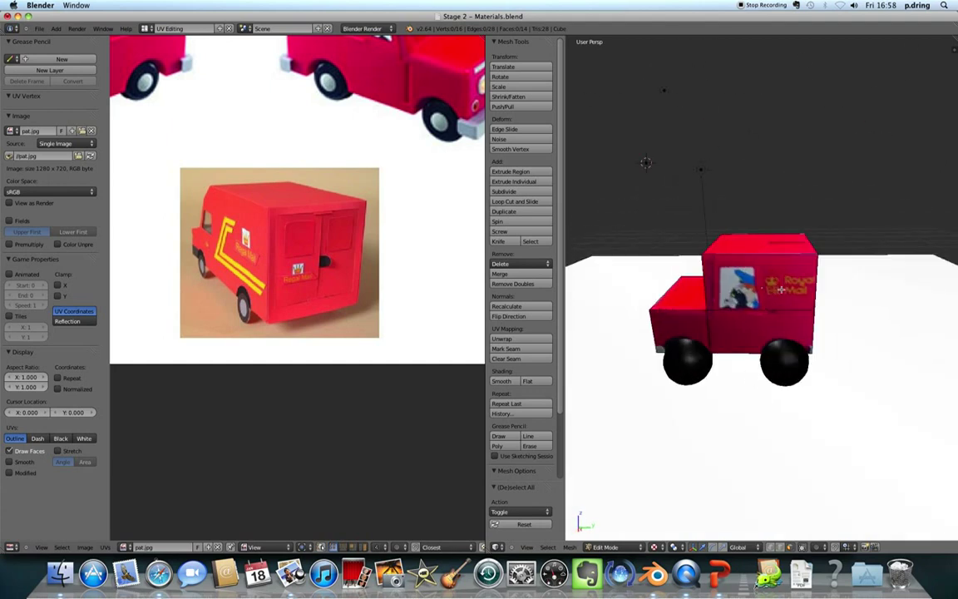
key("Tab")
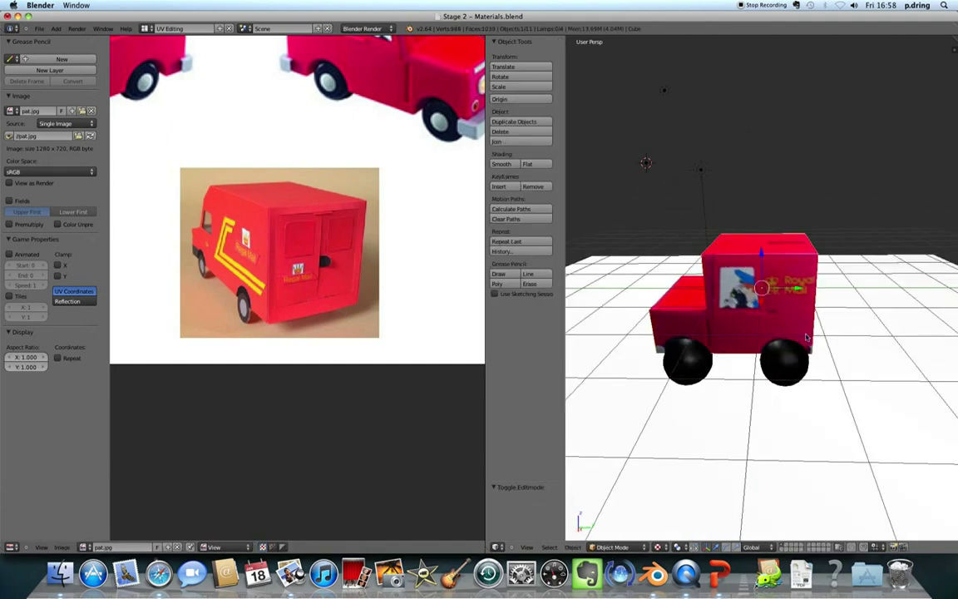
Step: Compare the van in Solid and Texture viewport shading, ending in Texture, and inspect the mapped pictures from the front and side
middle_click_drag(706, 327, 696, 292)
left_click(657, 546)
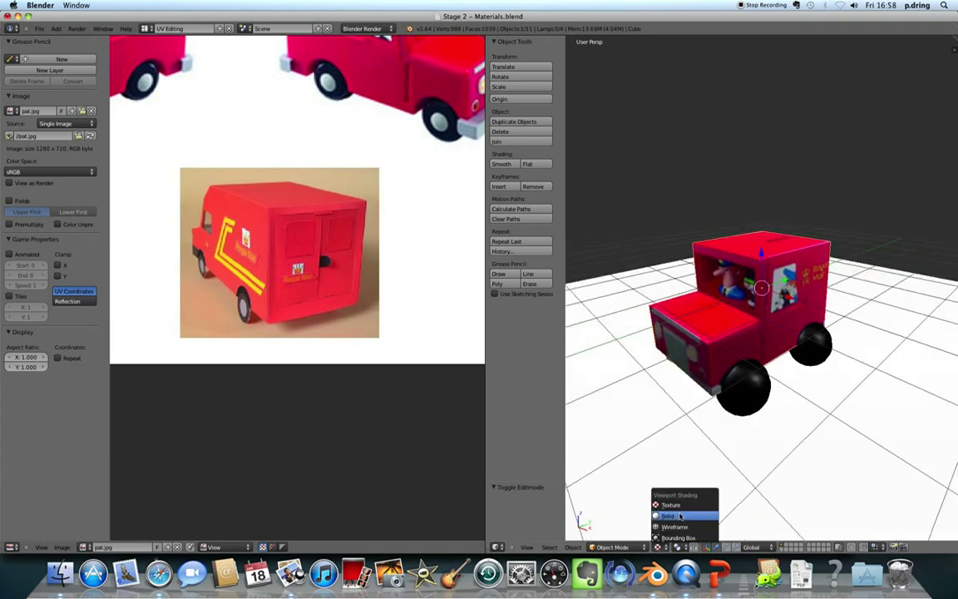
left_click(678, 515)
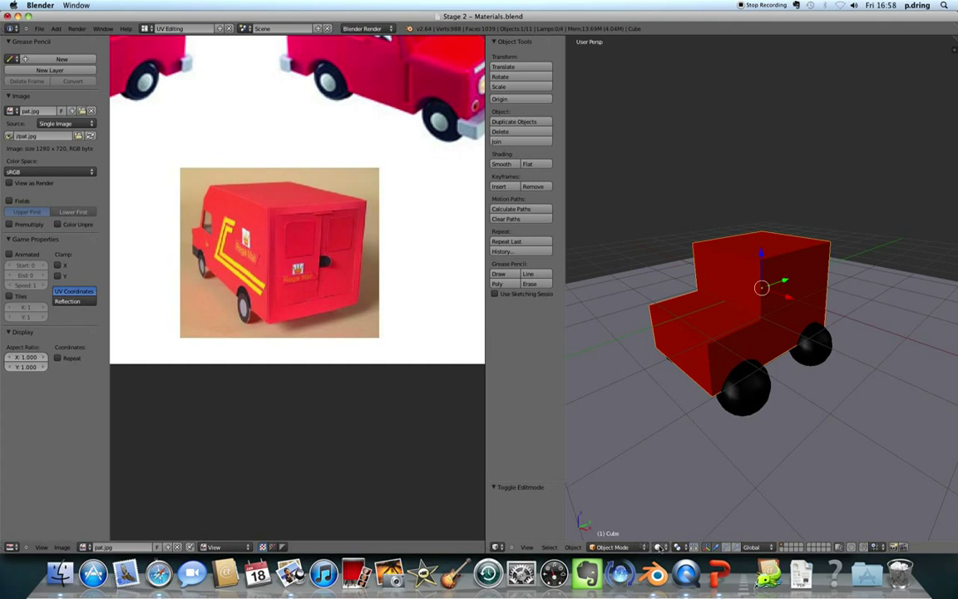
left_click(658, 546)
left_click(672, 509)
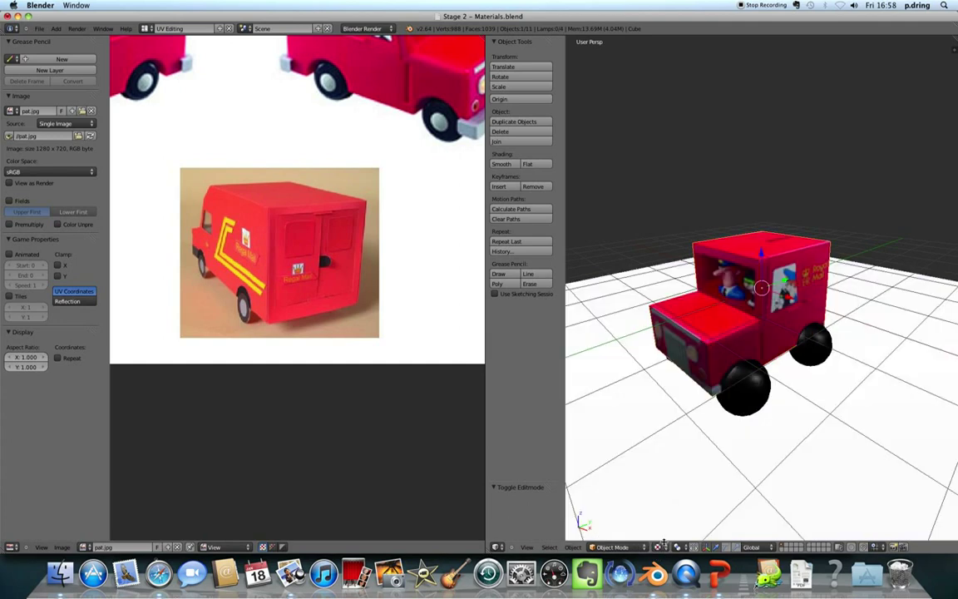
left_click(657, 546)
left_click(678, 516)
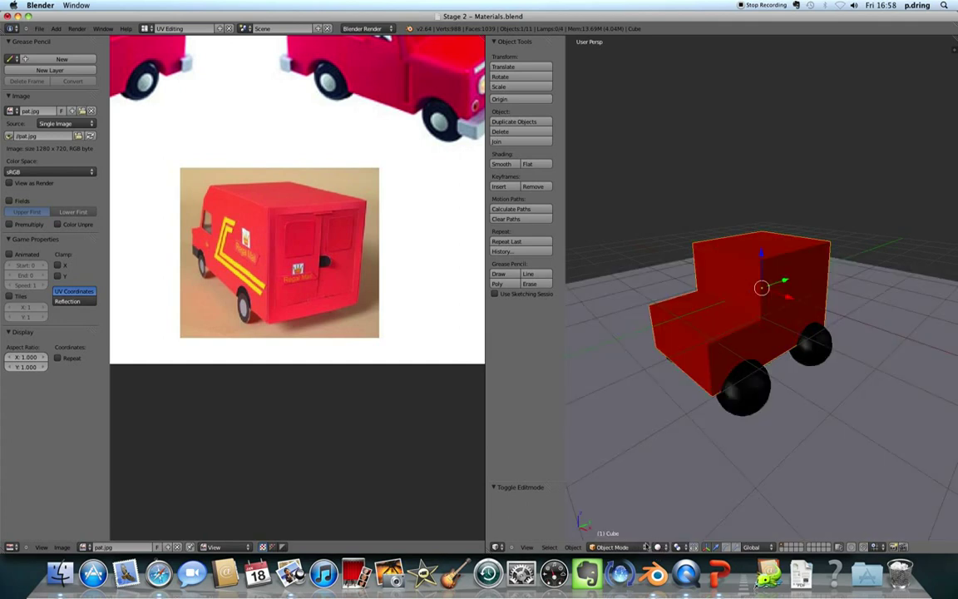
left_click(658, 547)
left_click(672, 508)
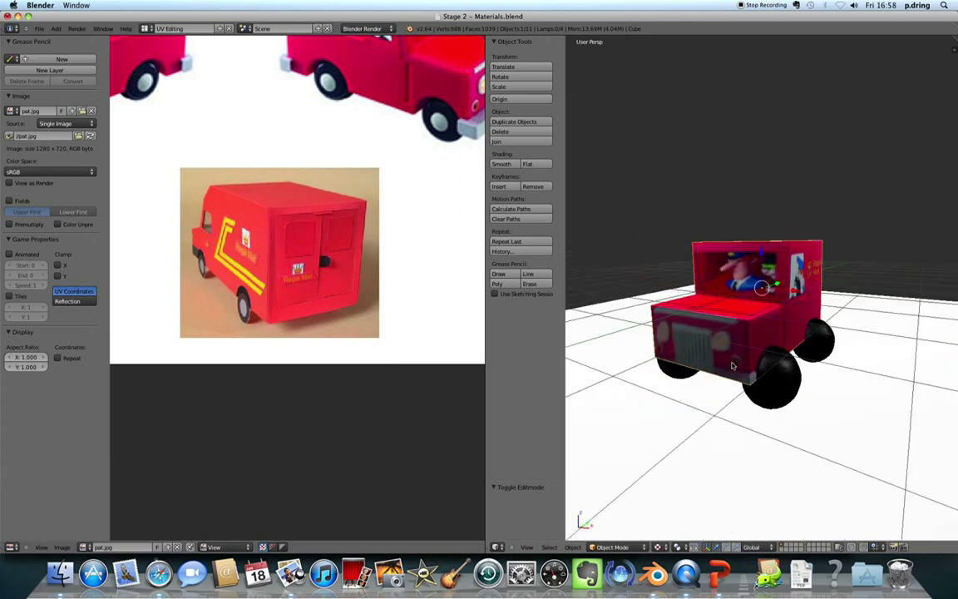
middle_click_drag(732, 366, 819, 366)
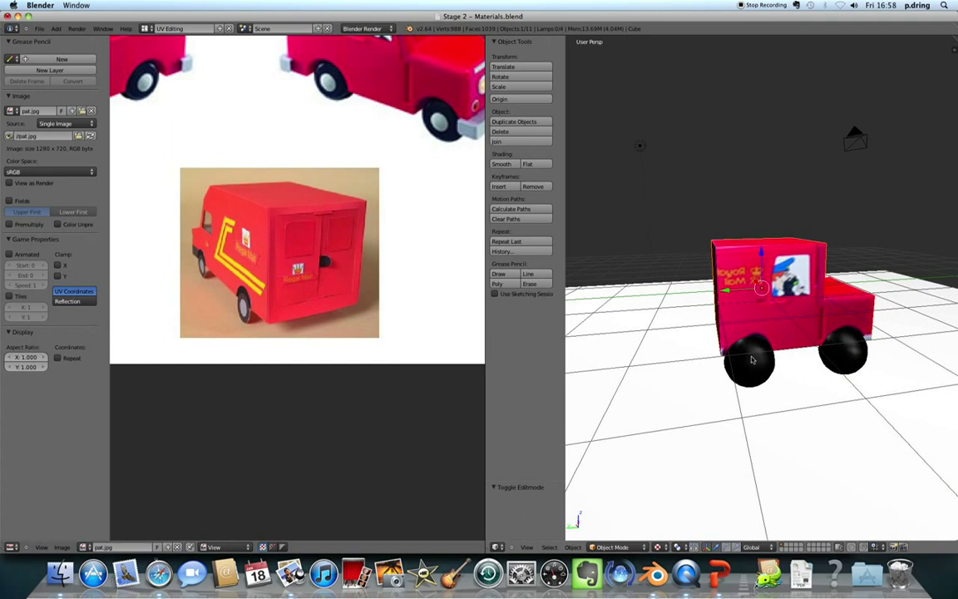